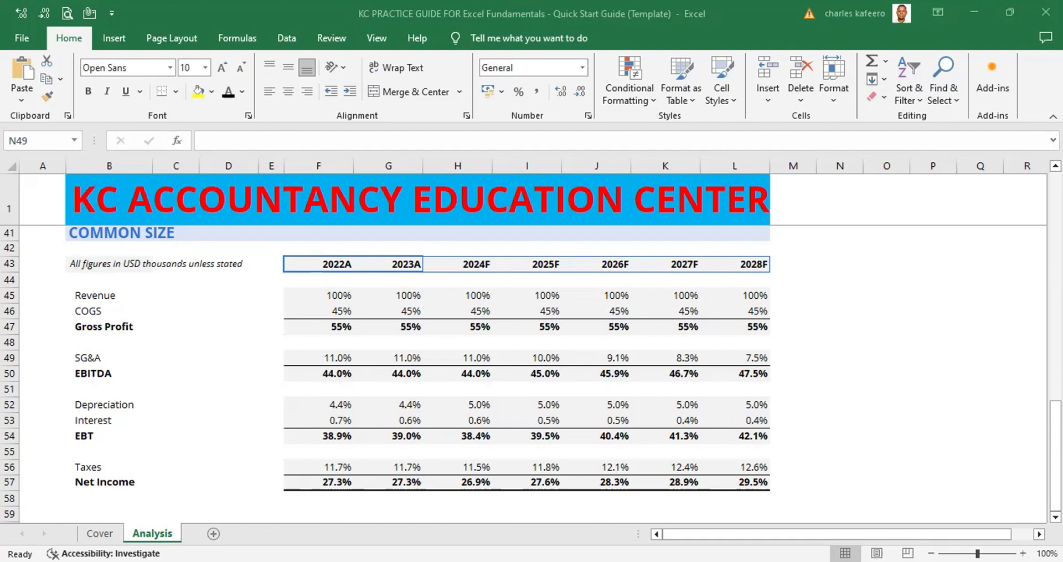
Copy the whole Income Statement block, from its heading in B15 through Net Income in L29
{"action": "scroll", "coordinate": [532, 374], "scroll_direction": "up", "scroll_amount": 8}
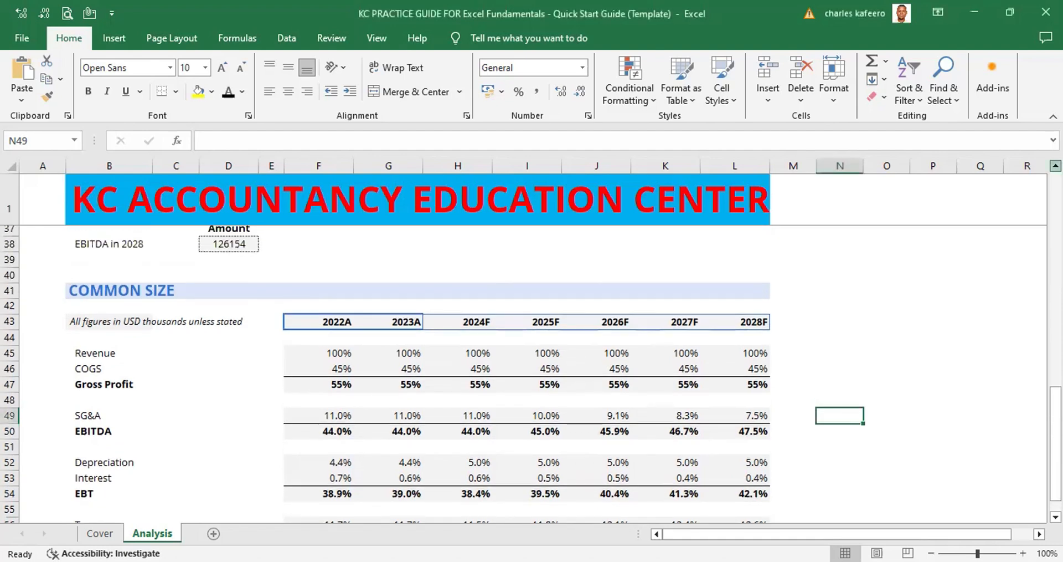
{"action": "scroll", "coordinate": [532, 374], "scroll_direction": "up", "scroll_amount": 1}
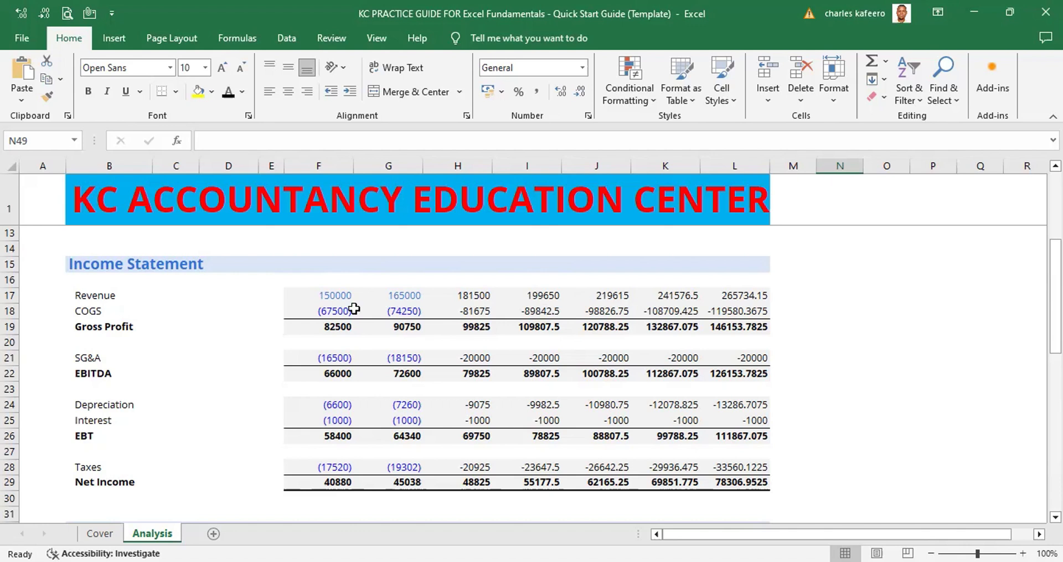
{"action": "left_click", "coordinate": [75, 265]}
{"action": "left_click_drag", "start_coordinate": [75, 264], "coordinate": [762, 474]}
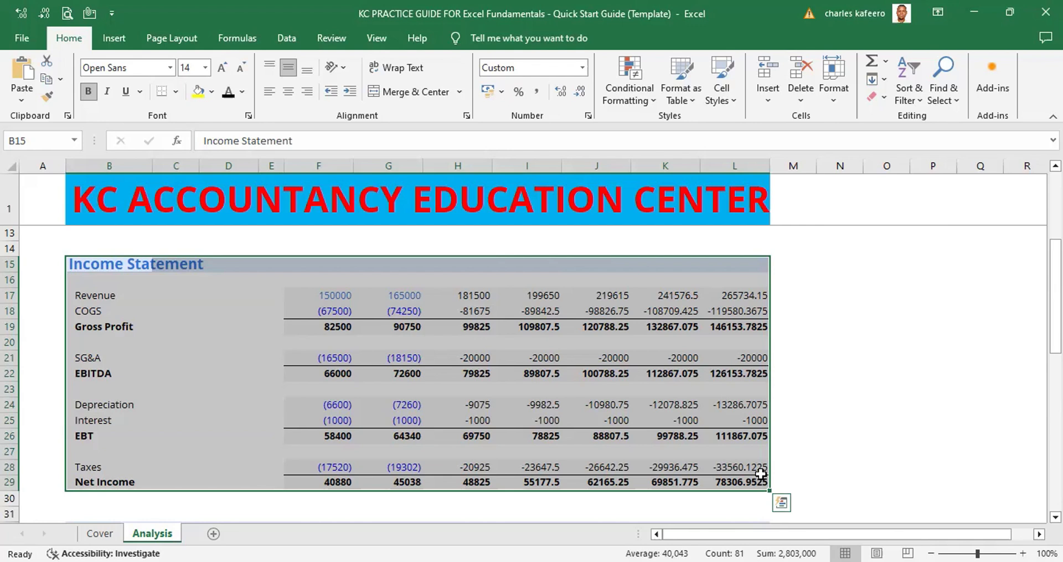
{"action": "key", "text": "ctrl+c"}
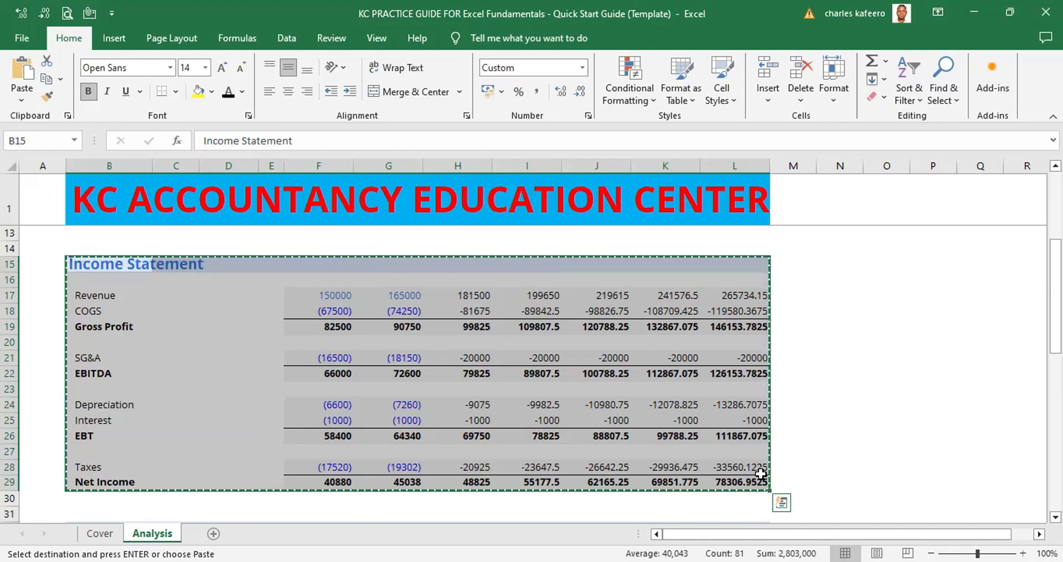
Paste the copied Income Statement below the Common Size section, starting at cell B60
{"action": "key", "text": "Down"}
{"action": "key", "text": "Down"}
{"action": "key", "text": "Down"}
{"action": "key", "text": "Down"}
{"action": "key", "text": "Down"}
{"action": "key", "text": "Down"}
{"action": "key", "text": "Down"}
{"action": "key", "text": "Down"}
{"action": "key", "text": "Down"}
{"action": "key", "text": "Down"}
{"action": "key", "text": "Down"}
{"action": "key", "text": "Down"}
{"action": "key", "text": "Down"}
{"action": "key", "text": "Down"}
{"action": "key", "text": "Down"}
{"action": "key", "text": "Down"}
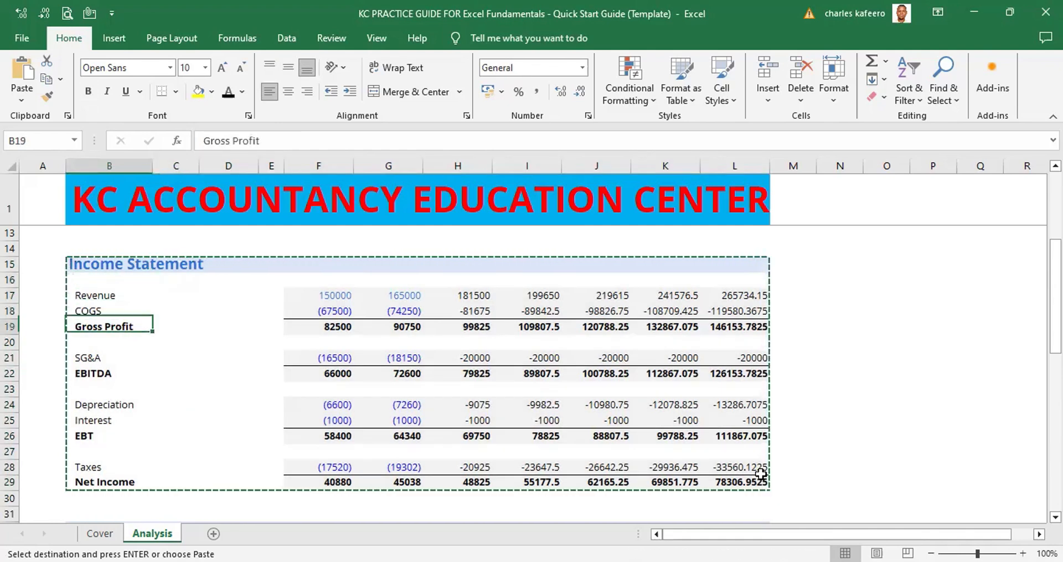
{"action": "key", "text": "Down"}
{"action": "key", "text": "Down"}
{"action": "key", "text": "Down"}
{"action": "key", "text": "Down"}
{"action": "key", "text": "Down"}
{"action": "key", "text": "Down"}
{"action": "key", "text": "Down"}
{"action": "key", "text": "Down"}
{"action": "key", "text": "Down"}
{"action": "key", "text": "Down"}
{"action": "key", "text": "Down"}
{"action": "key", "text": "Down"}
{"action": "key", "text": "Down"}
{"action": "key", "text": "Down"}
{"action": "key", "text": "Down"}
{"action": "key", "text": "Down"}
{"action": "key", "text": "Down"}
{"action": "key", "text": "Down"}
{"action": "key", "text": "Down"}
{"action": "key", "text": "Down"}
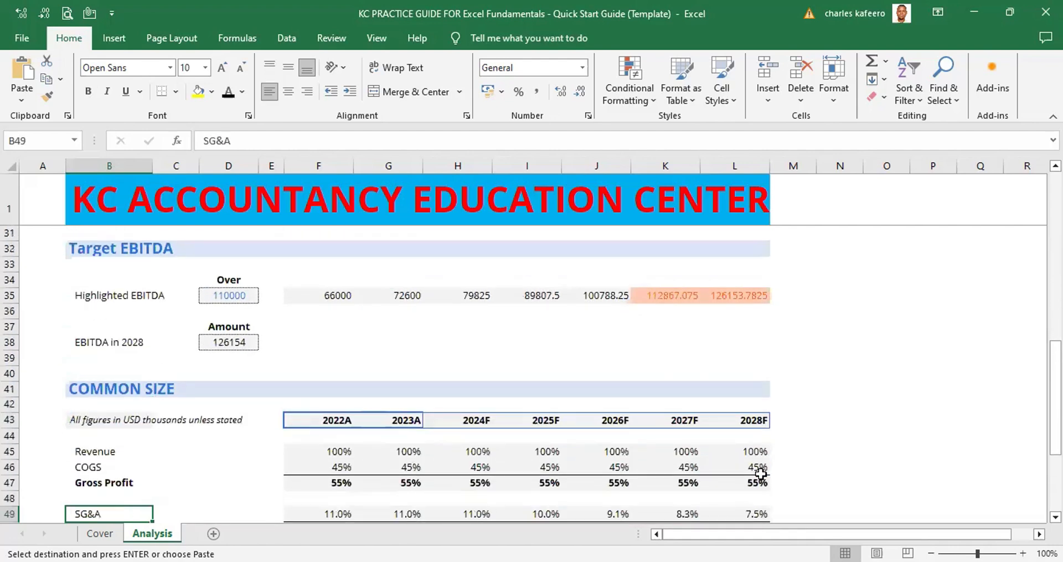
{"action": "key", "text": "Down"}
{"action": "key", "text": "Down"}
{"action": "key", "text": "Down"}
{"action": "key", "text": "Down"}
{"action": "key", "text": "Down"}
{"action": "key", "text": "Down"}
{"action": "key", "text": "Down"}
{"action": "key", "text": "Down"}
{"action": "key", "text": "Down"}
{"action": "key", "text": "Down"}
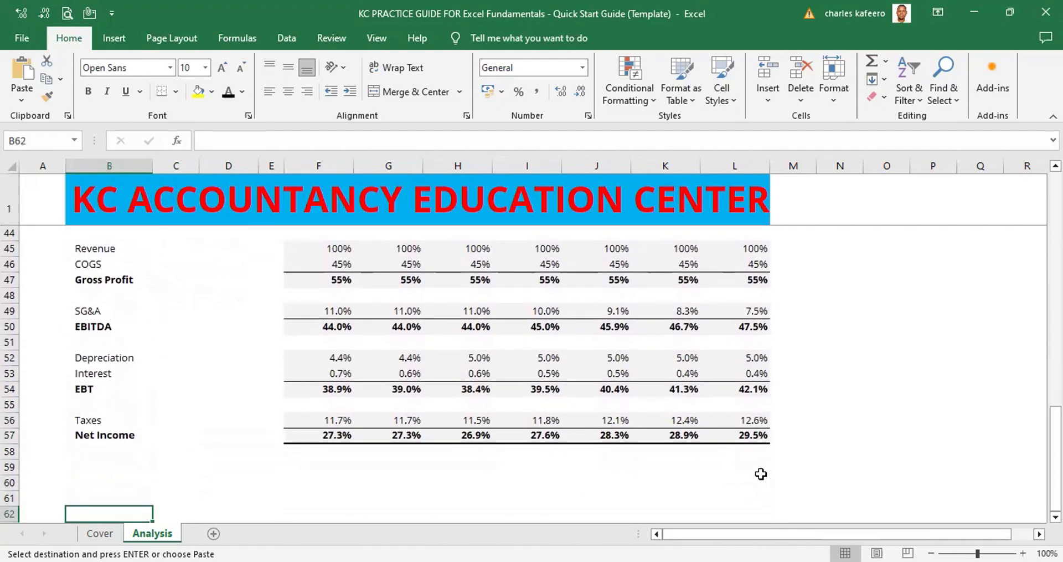
{"action": "key", "text": "Up"}
{"action": "key", "text": "Up"}
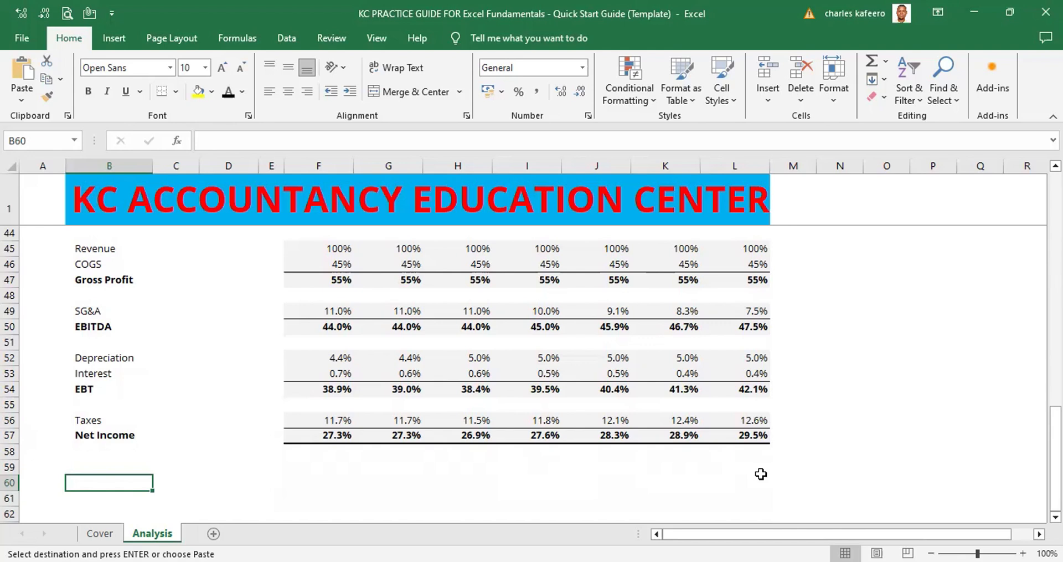
{"action": "key", "text": "ctrl+v"}
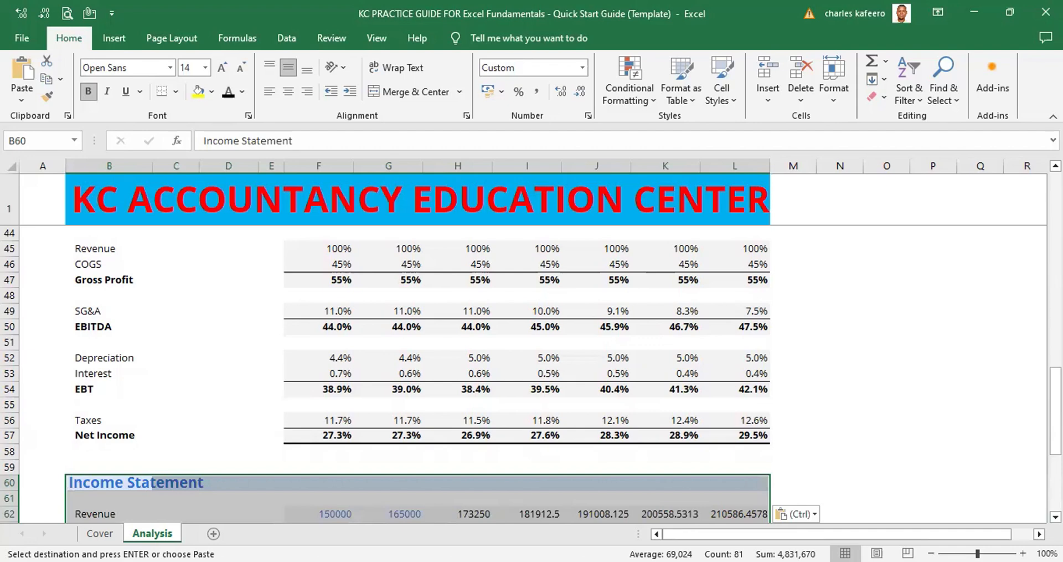
{"action": "scroll", "coordinate": [532, 373], "scroll_direction": "down", "scroll_amount": 3}
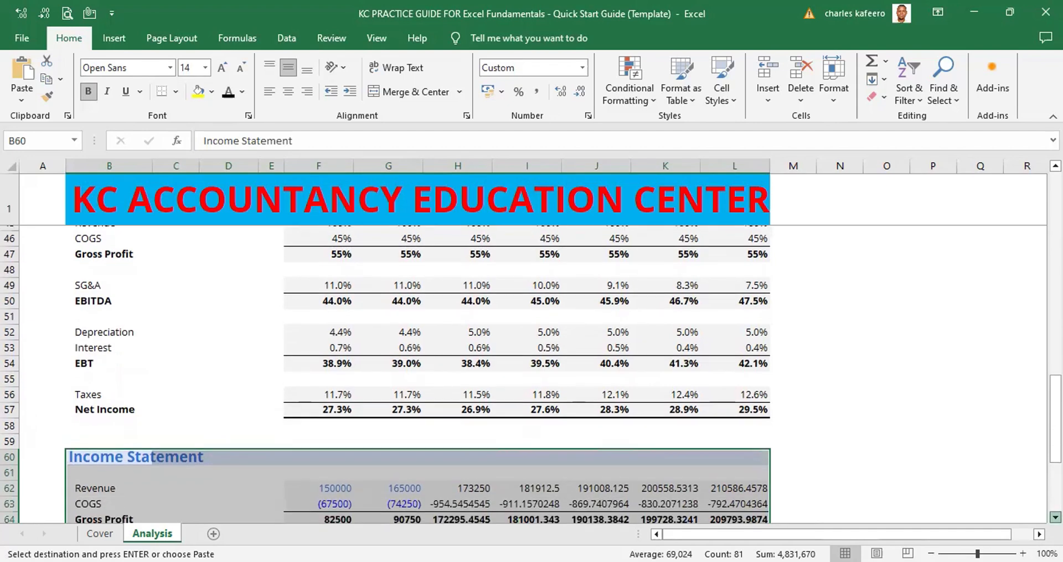
{"action": "left_click", "coordinate": [840, 358]}
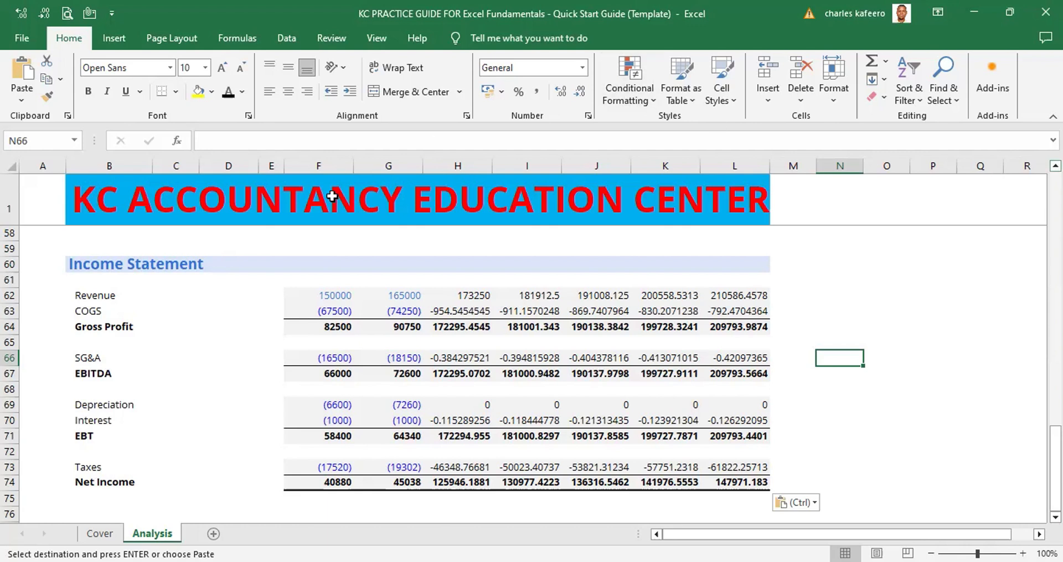
Try inserting an entire blank row at row 61 under the pasted Income Statement heading, and undo it
{"action": "left_click", "coordinate": [10, 279]}
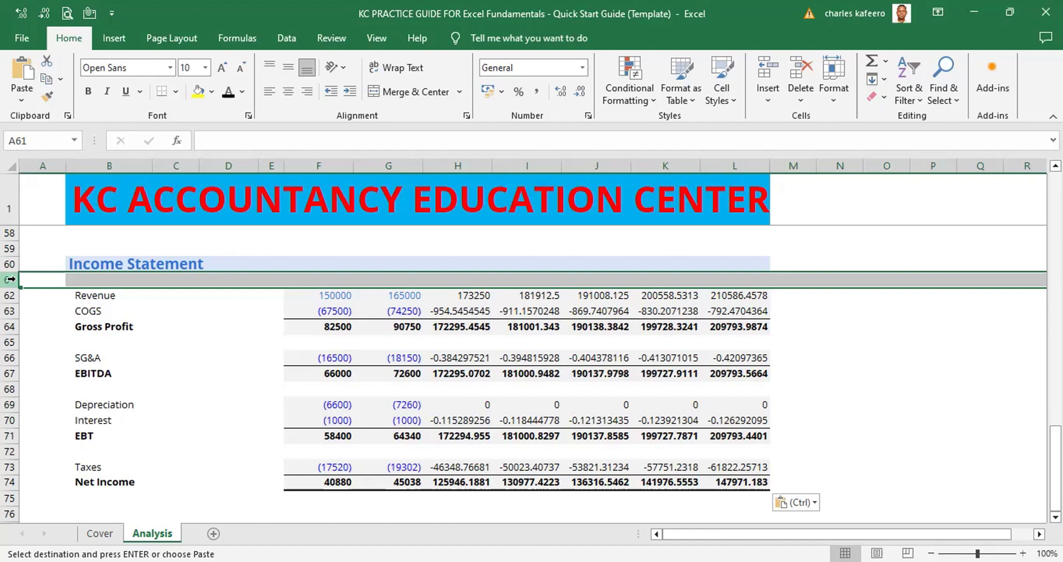
{"action": "right_click", "coordinate": [101, 278]}
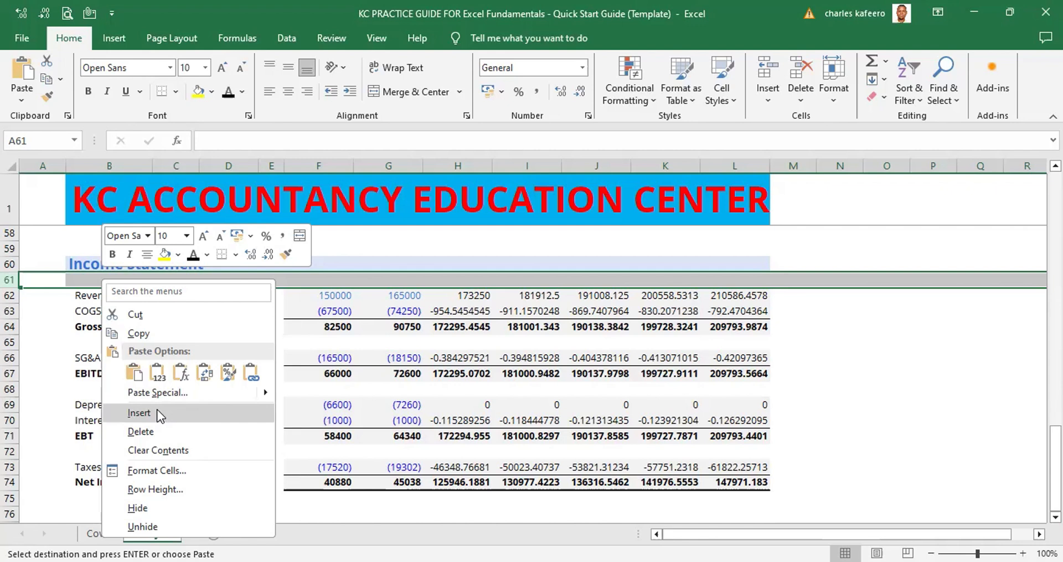
{"action": "left_click", "coordinate": [140, 412]}
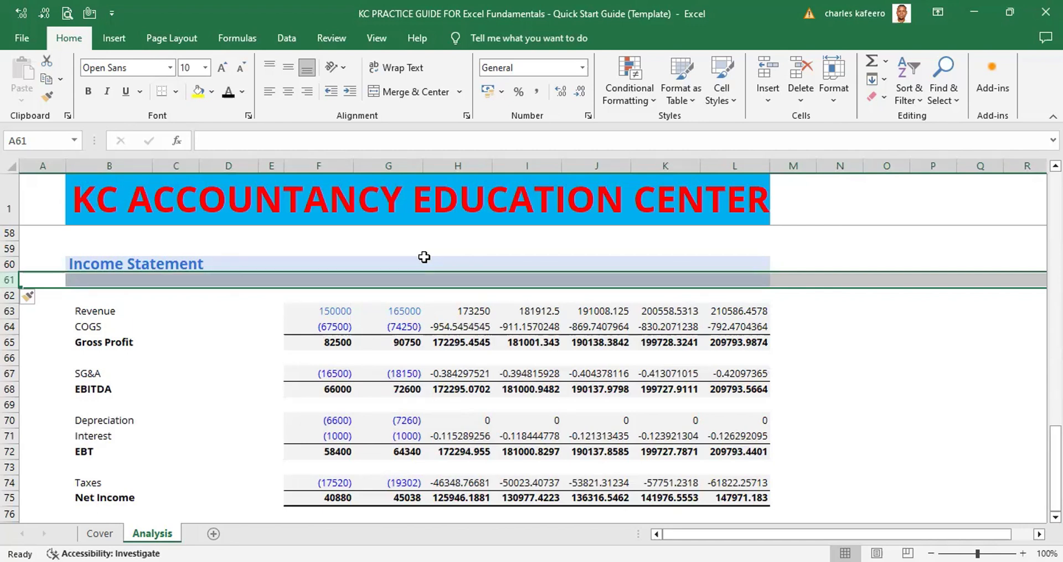
{"action": "key", "text": "ctrl+z"}
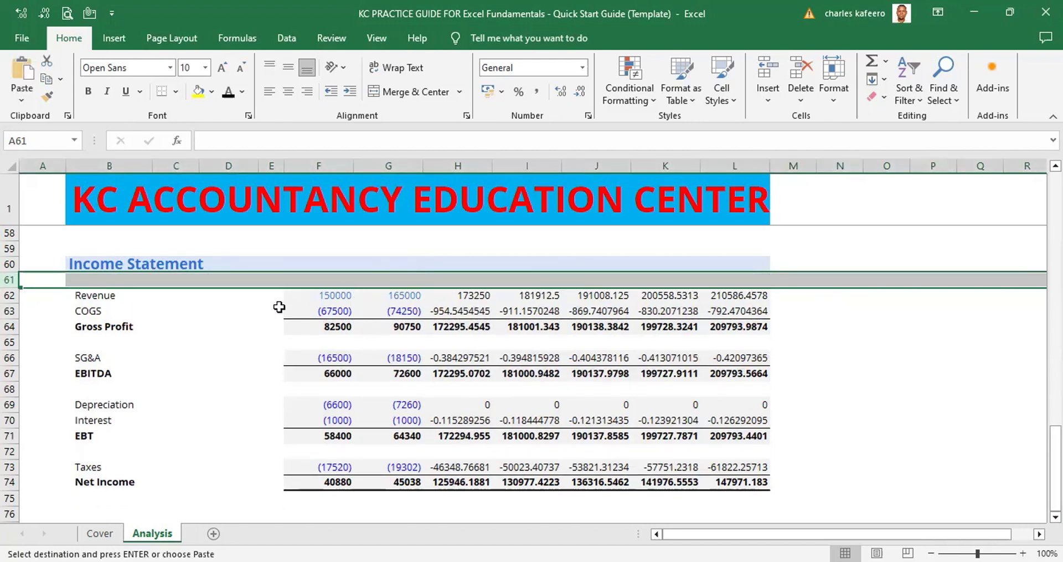
{"action": "left_click", "coordinate": [177, 324]}
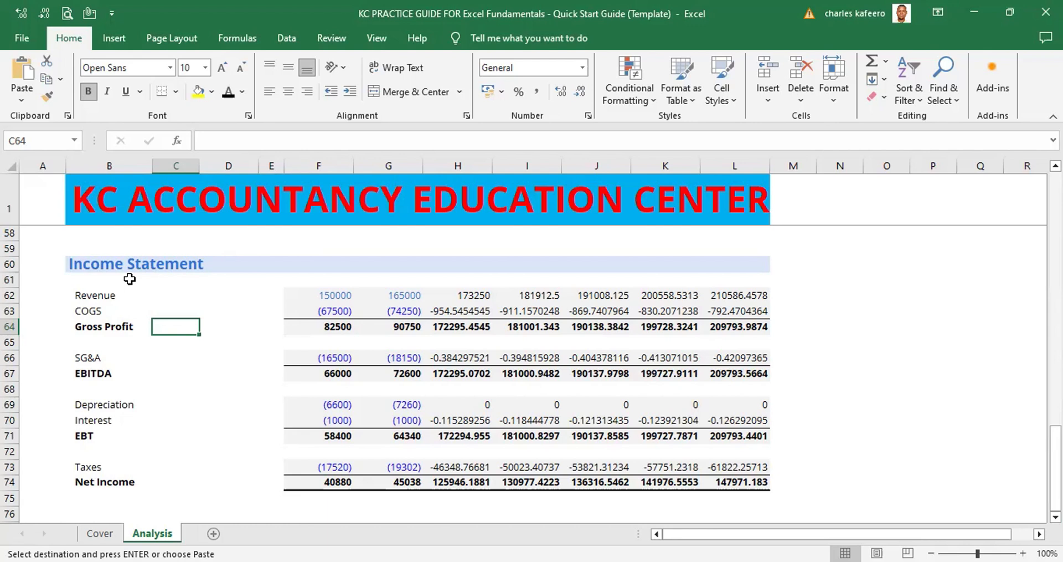
{"action": "left_click", "coordinate": [10, 279]}
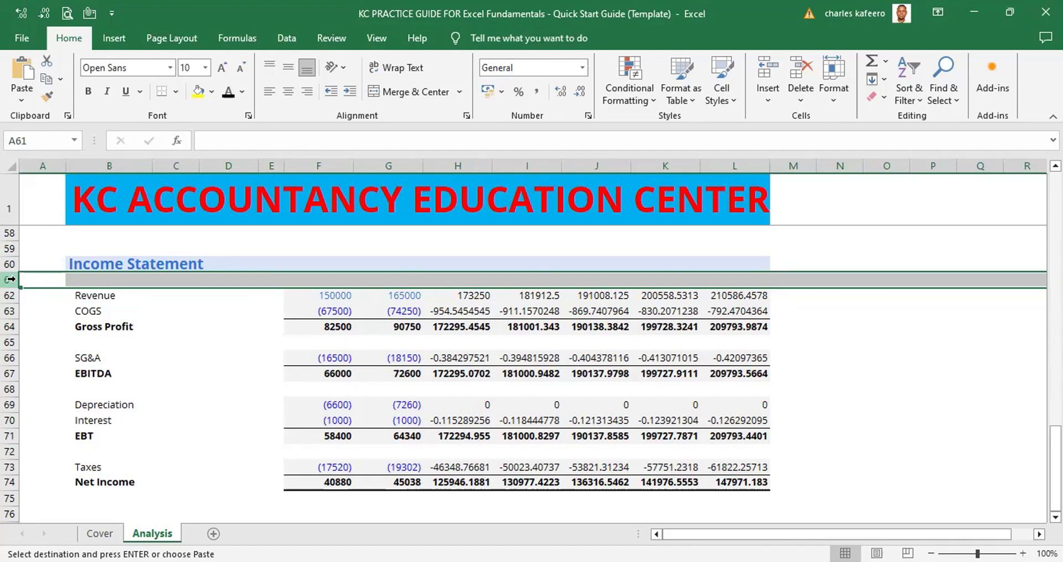
{"action": "left_click", "coordinate": [121, 325]}
{"action": "left_click", "coordinate": [105, 283]}
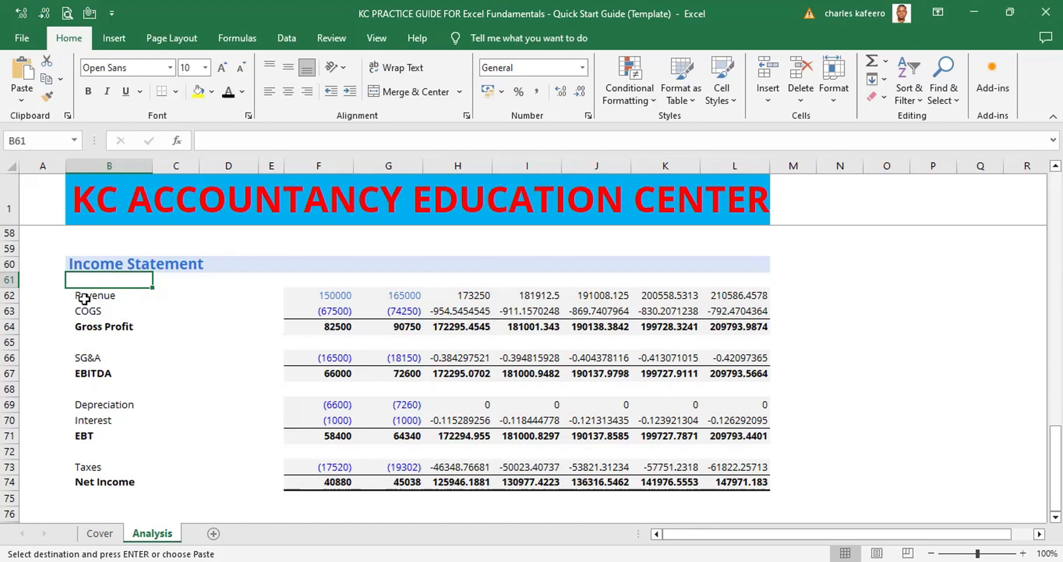
{"action": "left_click", "coordinate": [84, 298]}
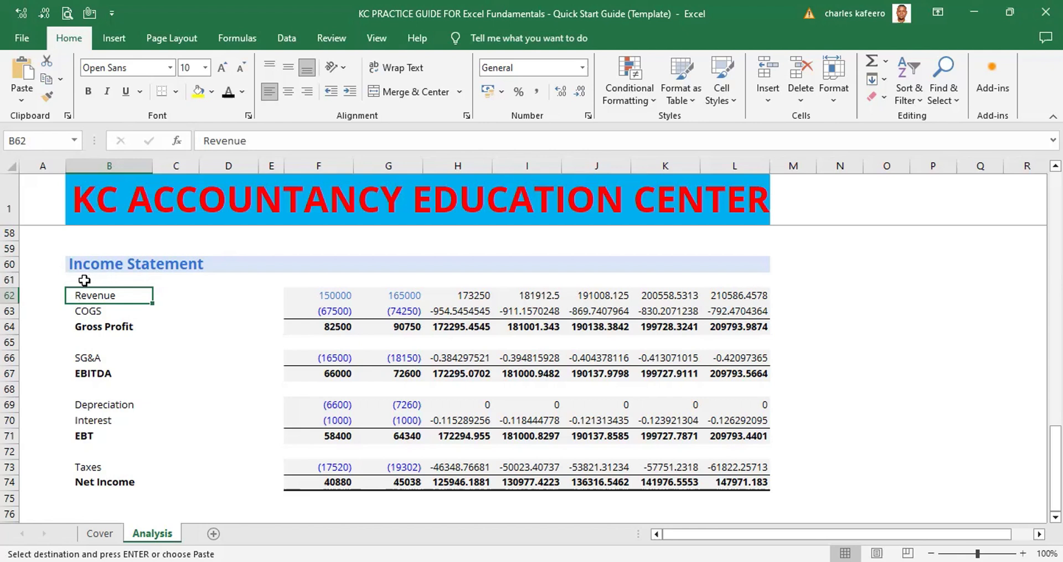
{"action": "left_click", "coordinate": [10, 279]}
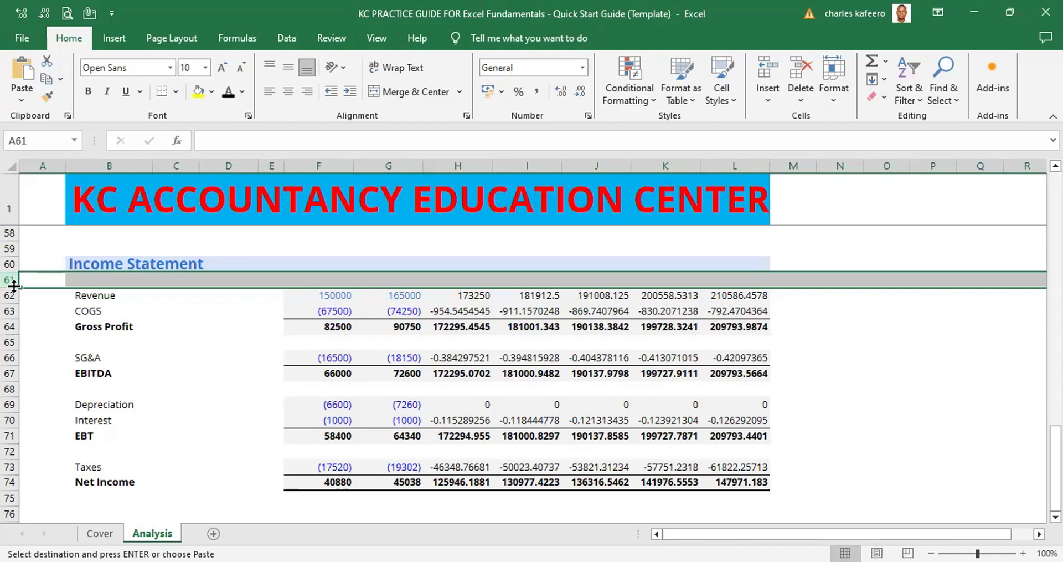
{"action": "left_click", "coordinate": [98, 293]}
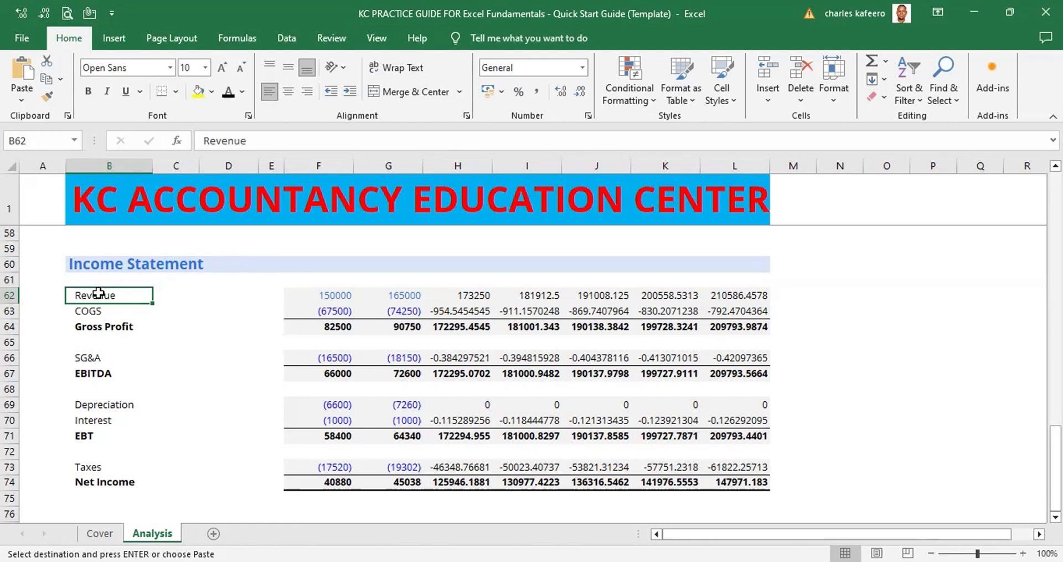
{"action": "key", "text": "alt"}
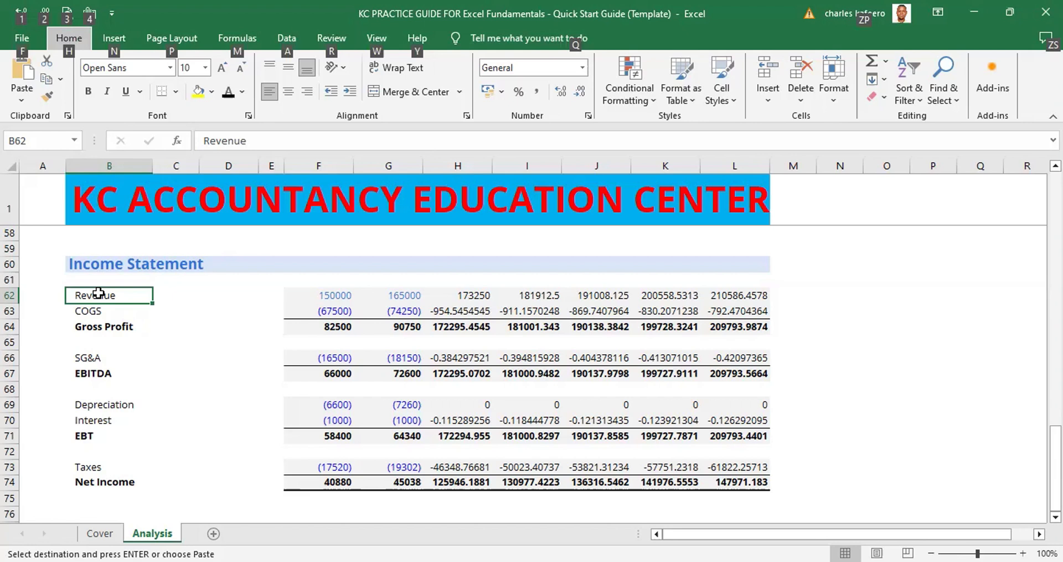
{"action": "key", "text": "i"}
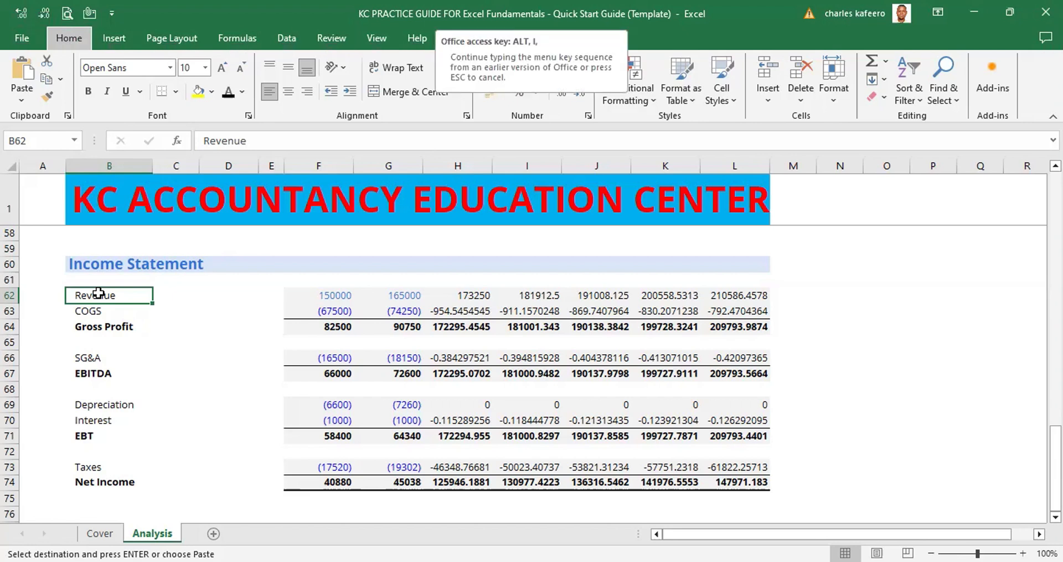
{"action": "key", "text": "Escape"}
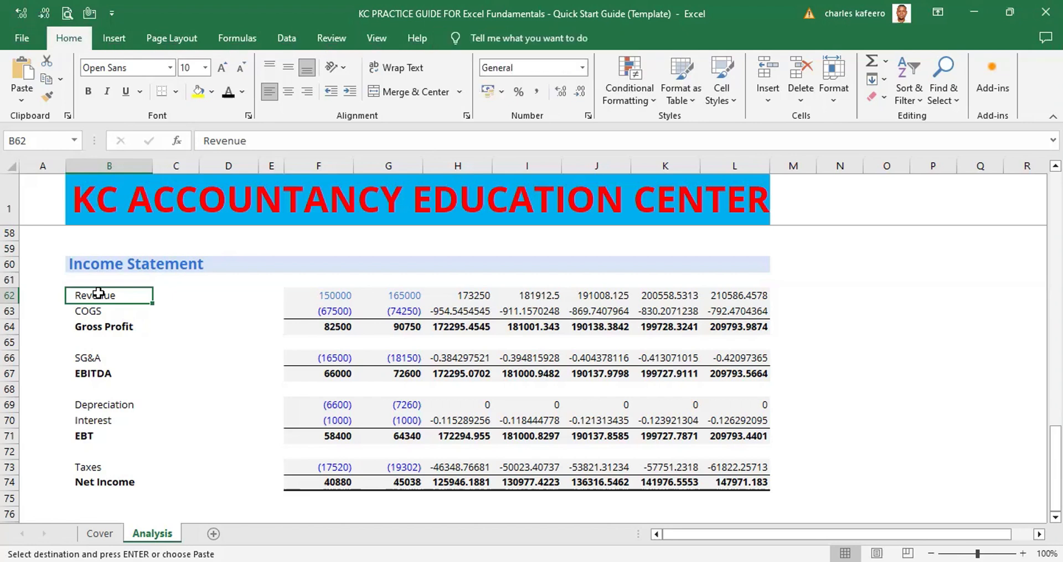
{"action": "key", "text": "alt"}
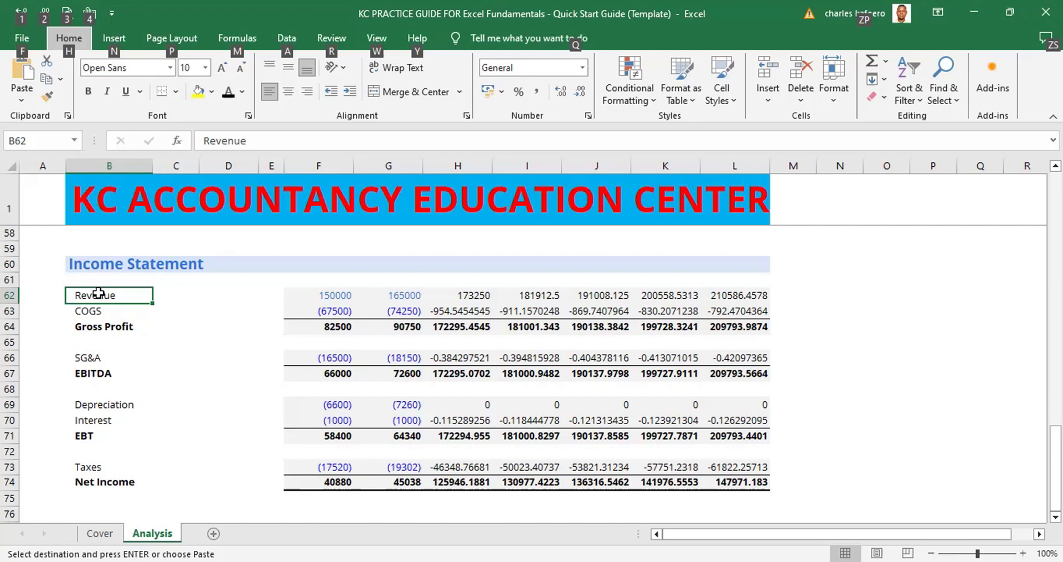
{"action": "key", "text": "n"}
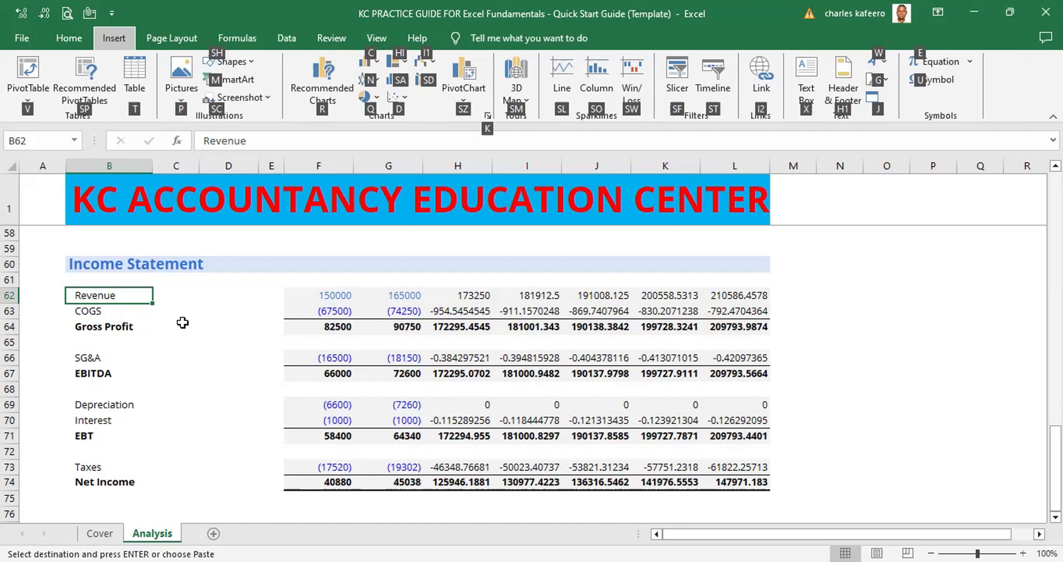
{"action": "left_click", "coordinate": [265, 274]}
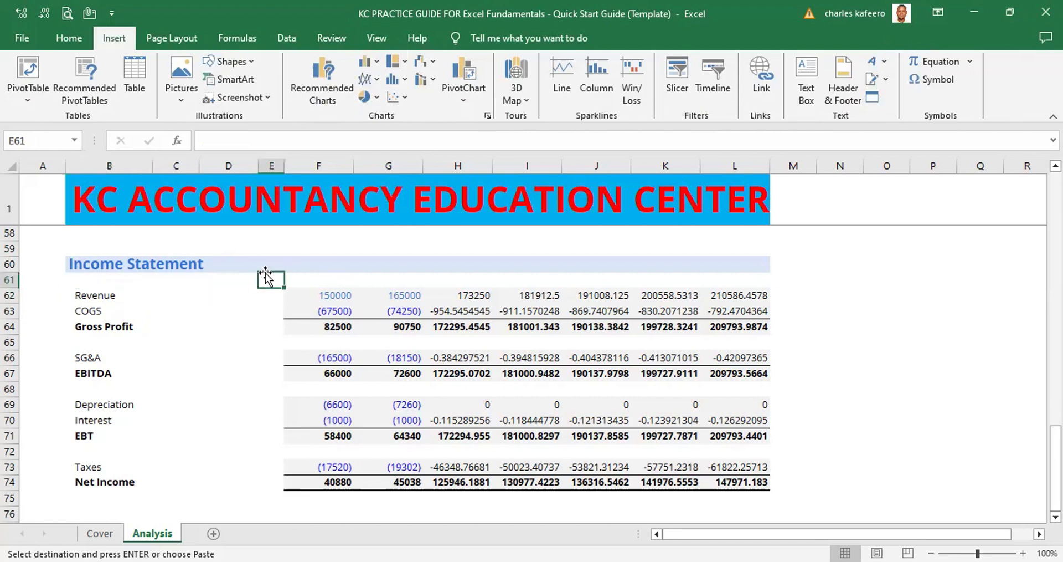
{"action": "left_click", "coordinate": [111, 295]}
{"action": "key", "text": "alt"}
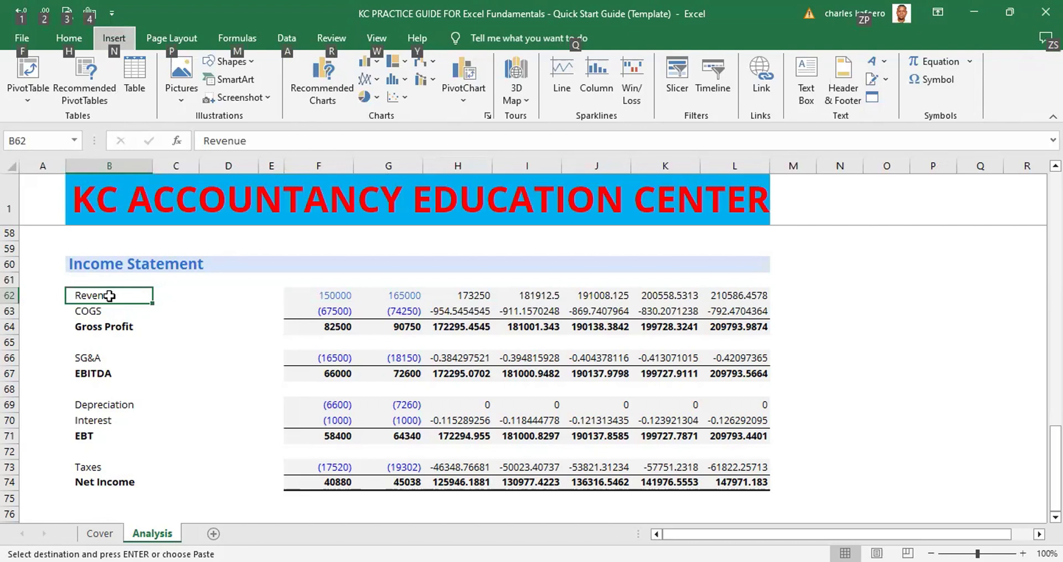
{"action": "key", "text": "i"}
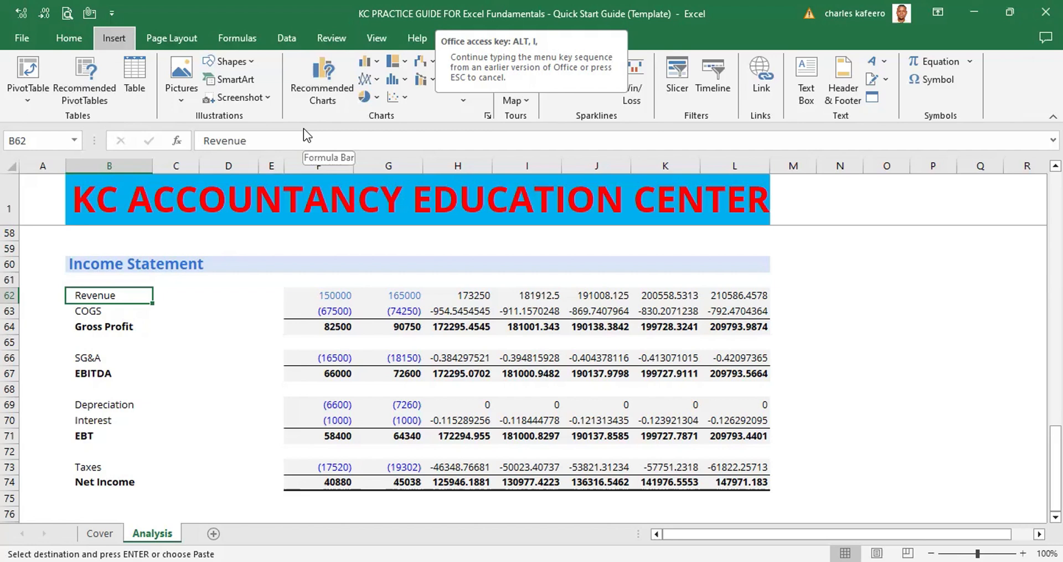
{"action": "left_click", "coordinate": [837, 248]}
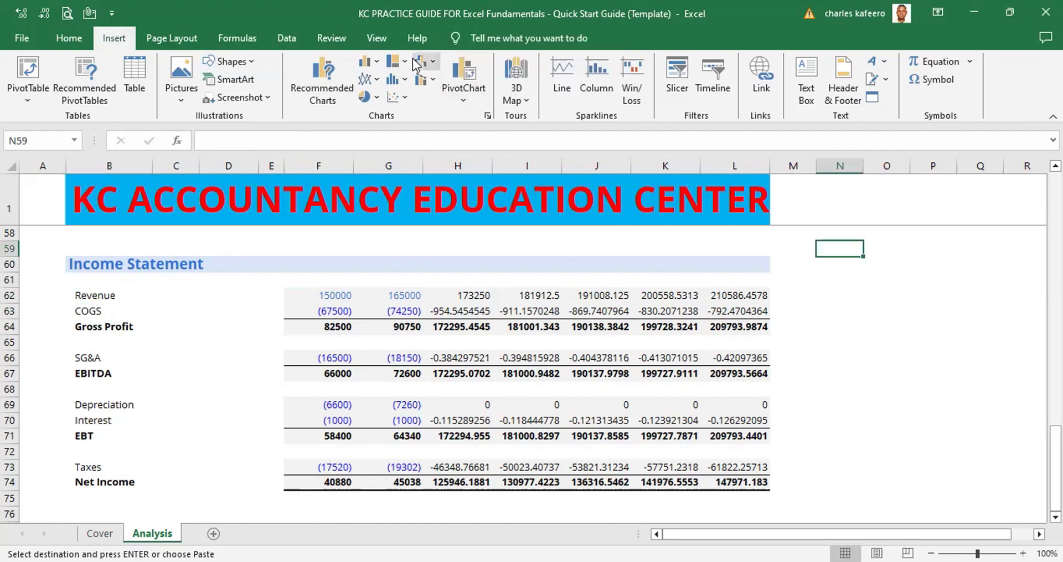
Try inserting a row above Revenue in the pasted statement from cell B62, and undo the insertion
{"action": "left_click", "coordinate": [102, 294]}
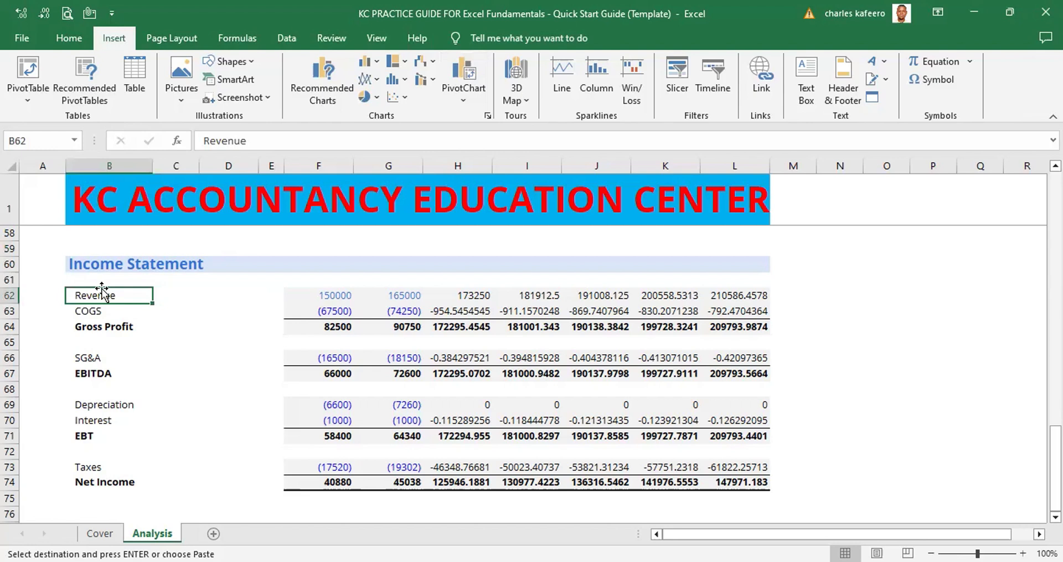
{"action": "key", "text": "alt"}
{"action": "key", "text": "i"}
{"action": "key", "text": "r"}
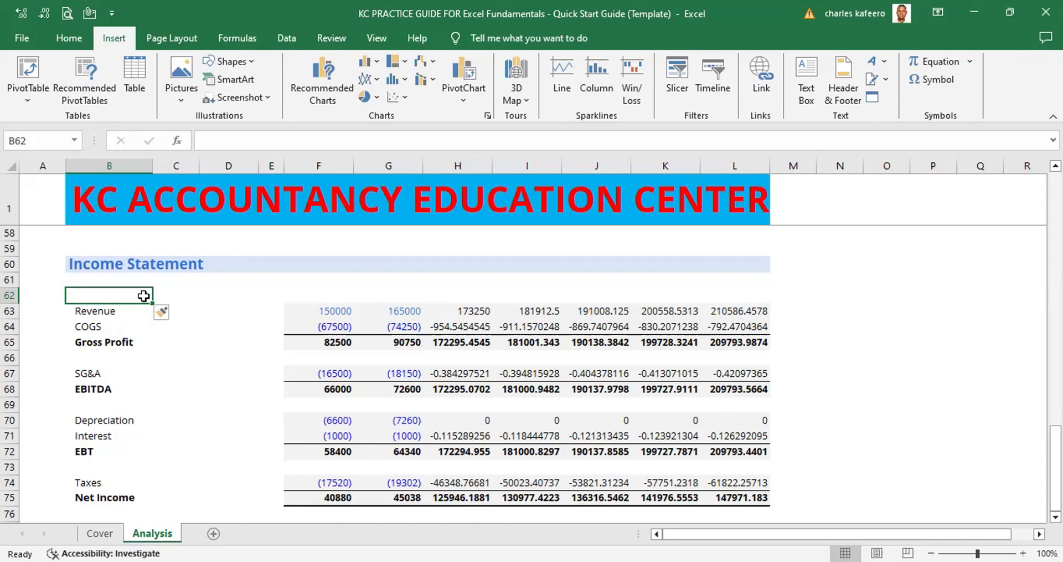
{"action": "key", "text": "ctrl+z"}
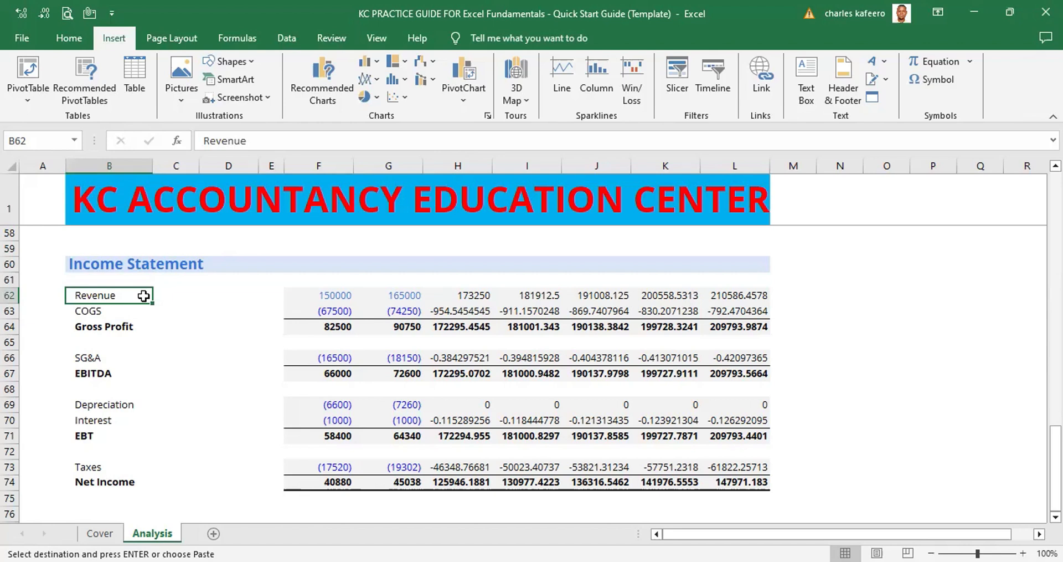
Insert a blank row at row 62, directly above Revenue in the pasted Income Statement
{"action": "key", "text": "alt"}
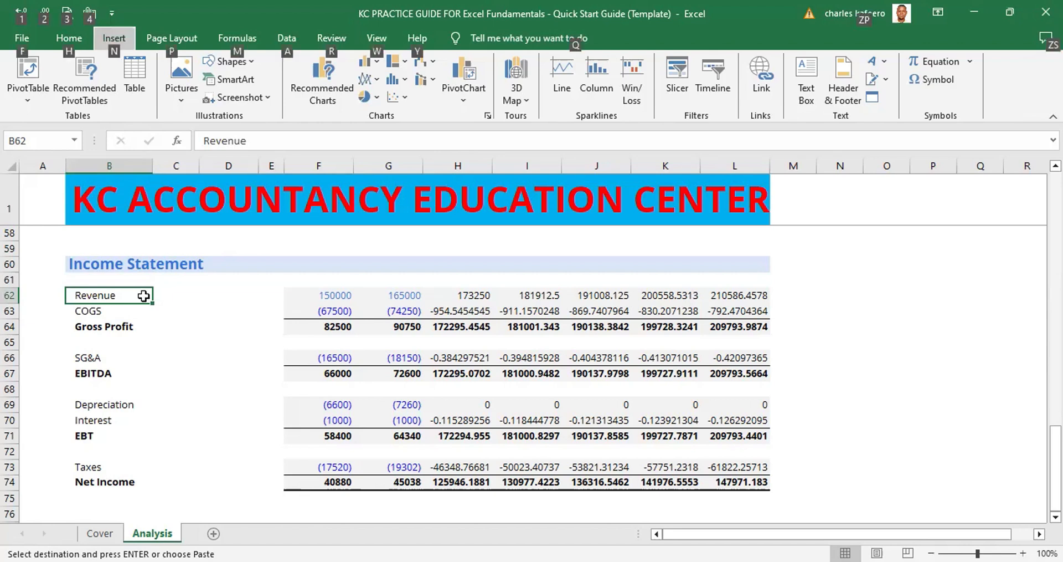
{"action": "key", "text": "i"}
{"action": "key", "text": "r"}
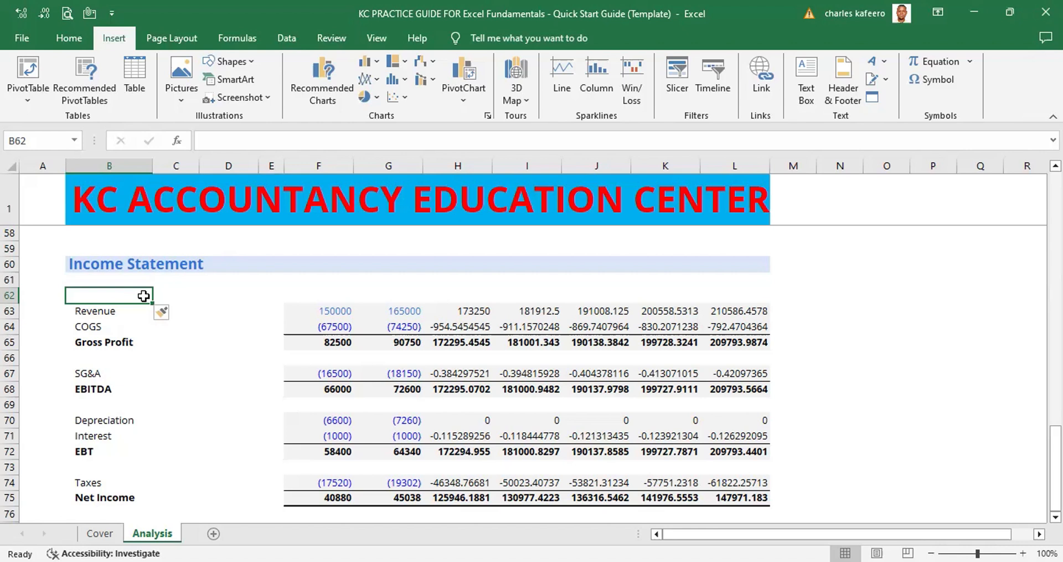
Insert a second blank row at row 62, above Revenue in the pasted Income Statement
{"action": "key", "text": "alt"}
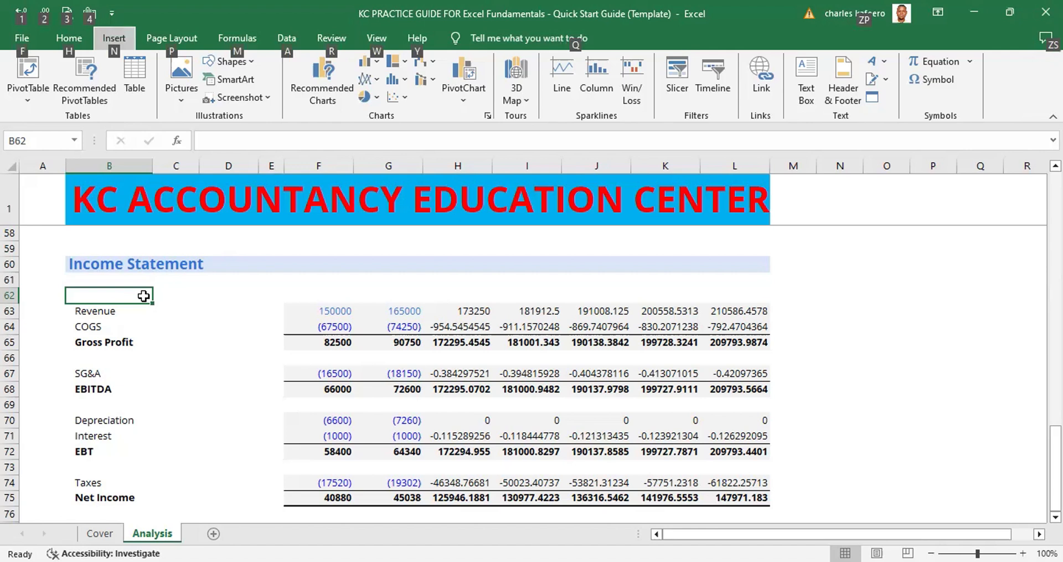
{"action": "key", "text": "i"}
{"action": "key", "text": "r"}
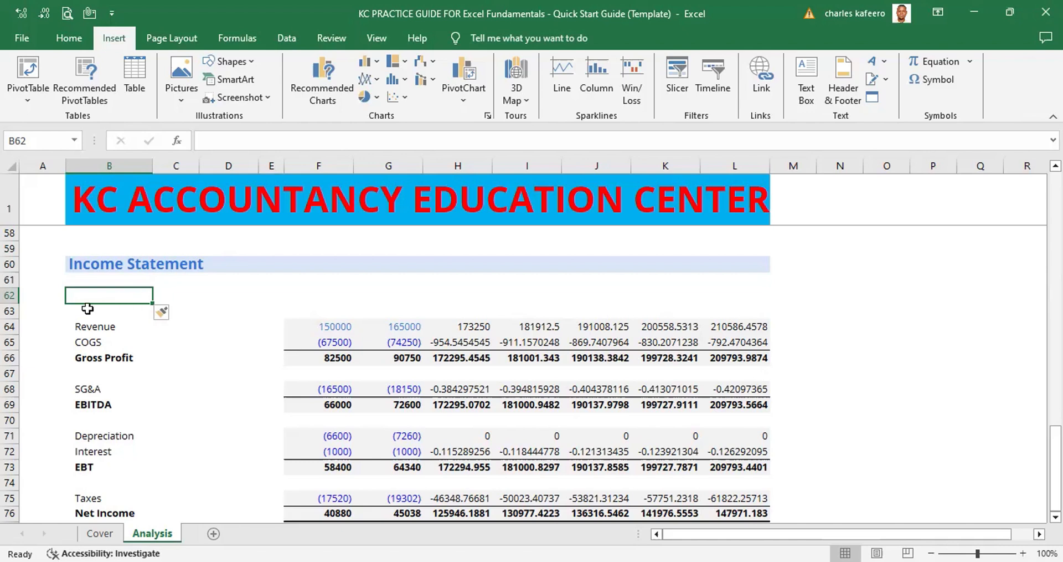
{"action": "left_click", "coordinate": [11, 296]}
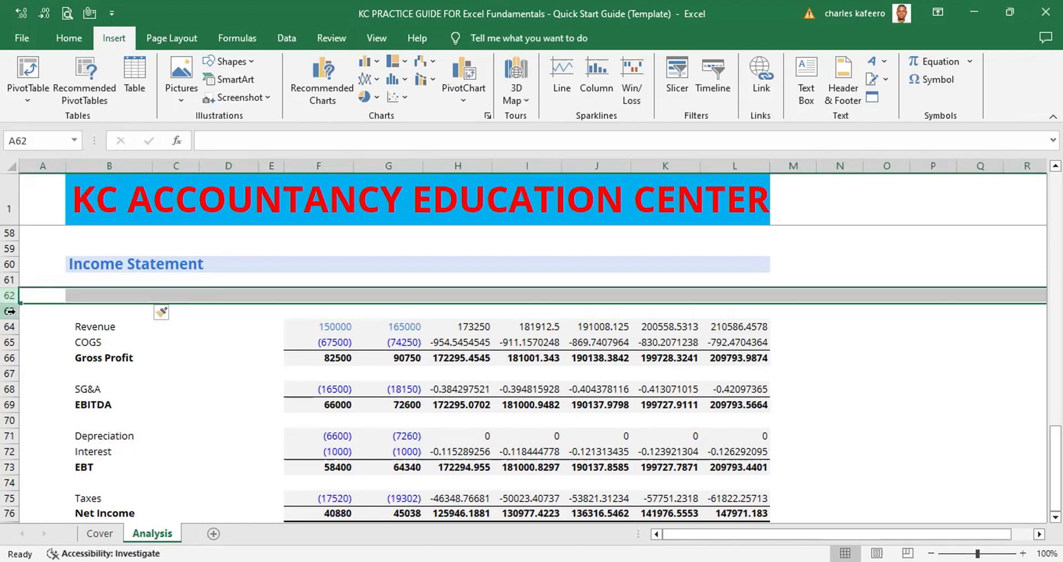
{"action": "left_click", "coordinate": [11, 311], "text": "ctrl"}
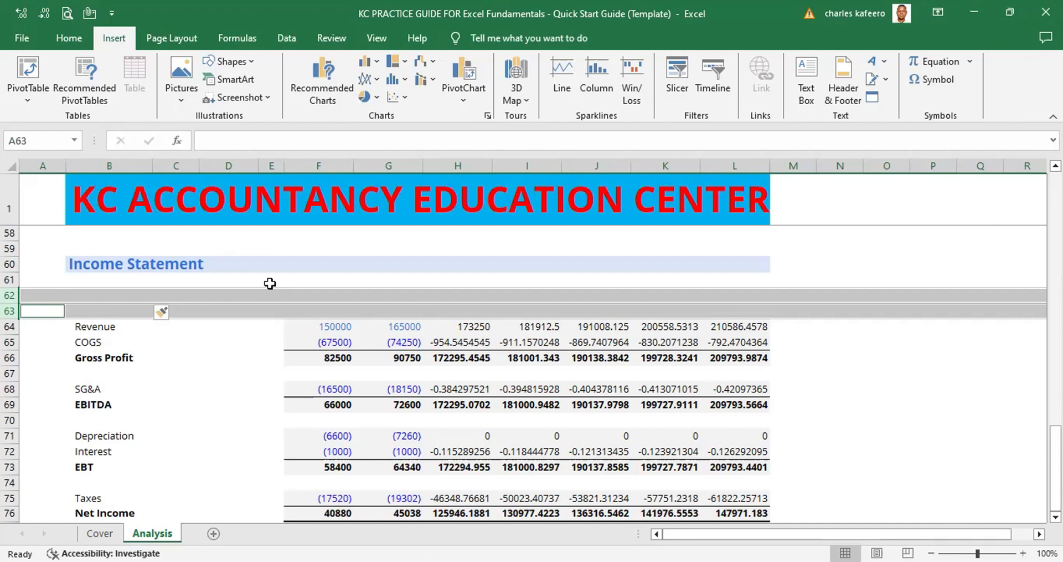
{"action": "left_click", "coordinate": [221, 342]}
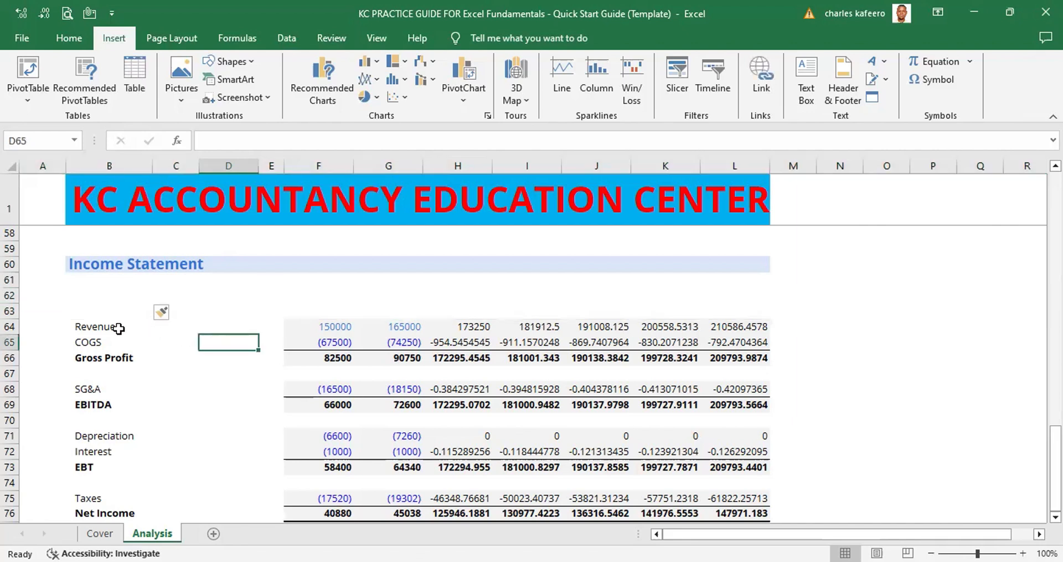
Copy the Revenue label from B64 into cell B62, two rows above it
{"action": "left_click", "coordinate": [118, 328]}
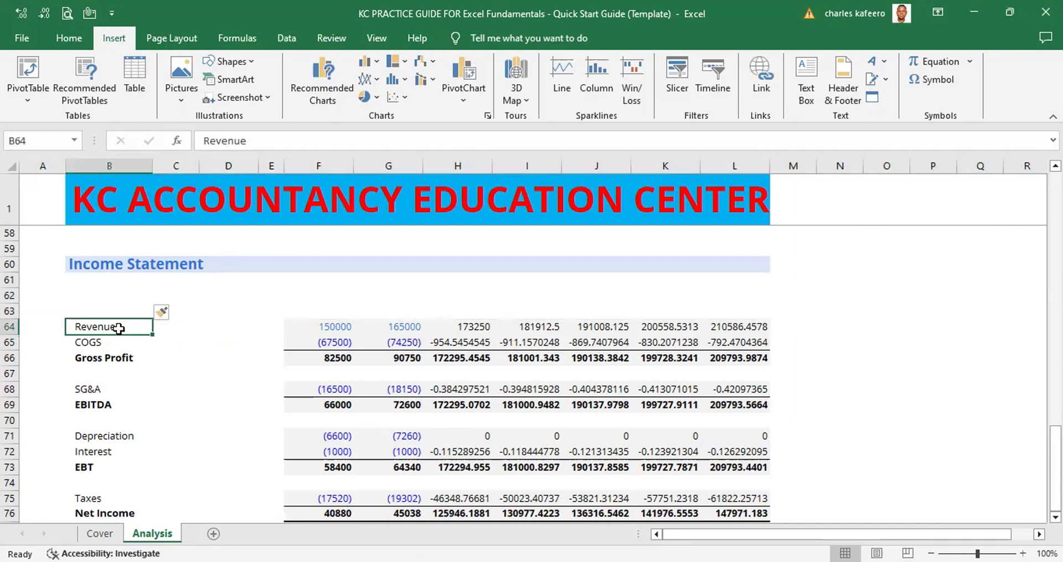
{"action": "left_click", "coordinate": [107, 297]}
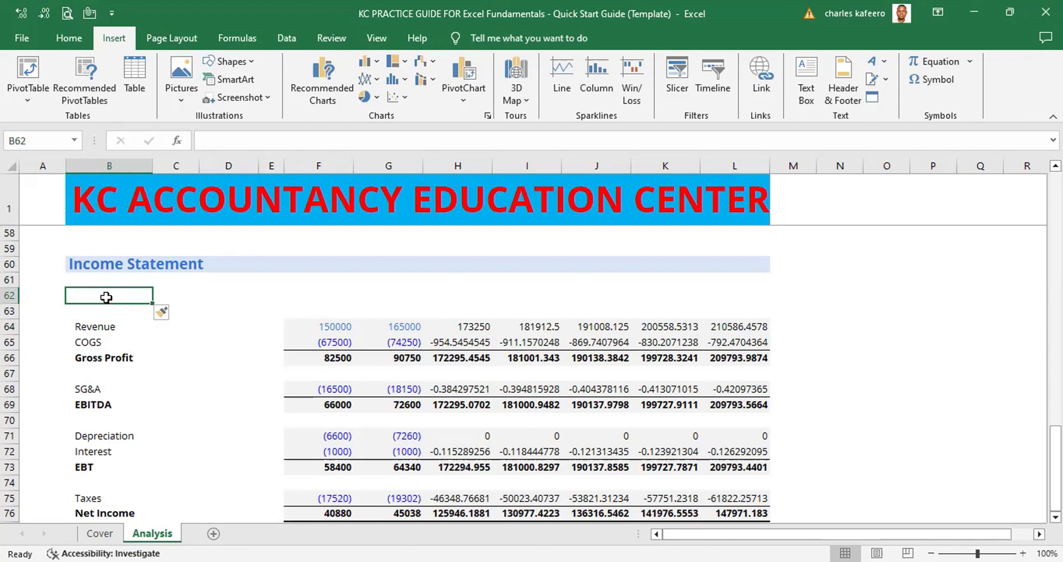
{"action": "left_click", "coordinate": [99, 325]}
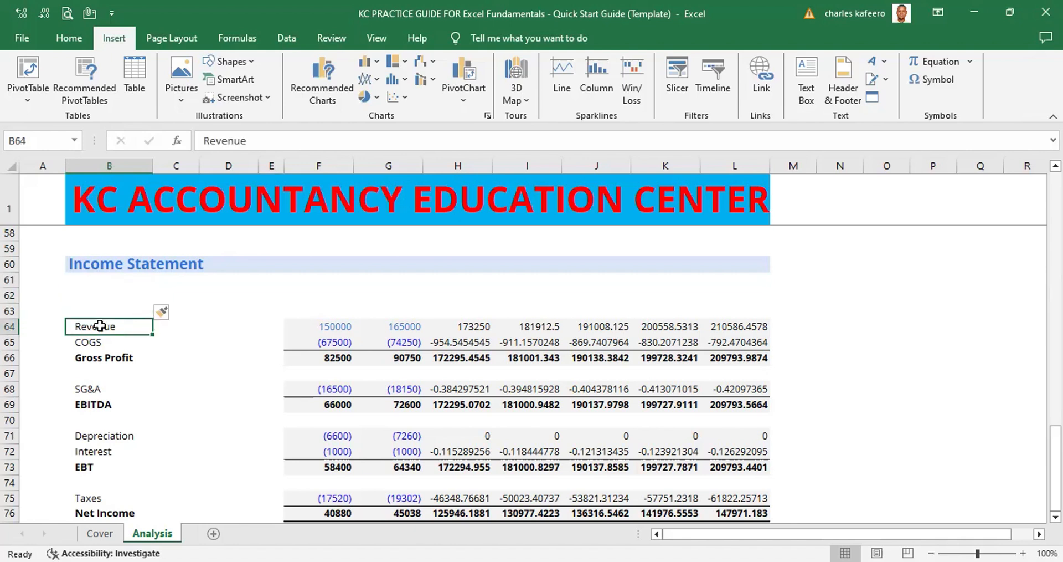
{"action": "key", "text": "ctrl+c"}
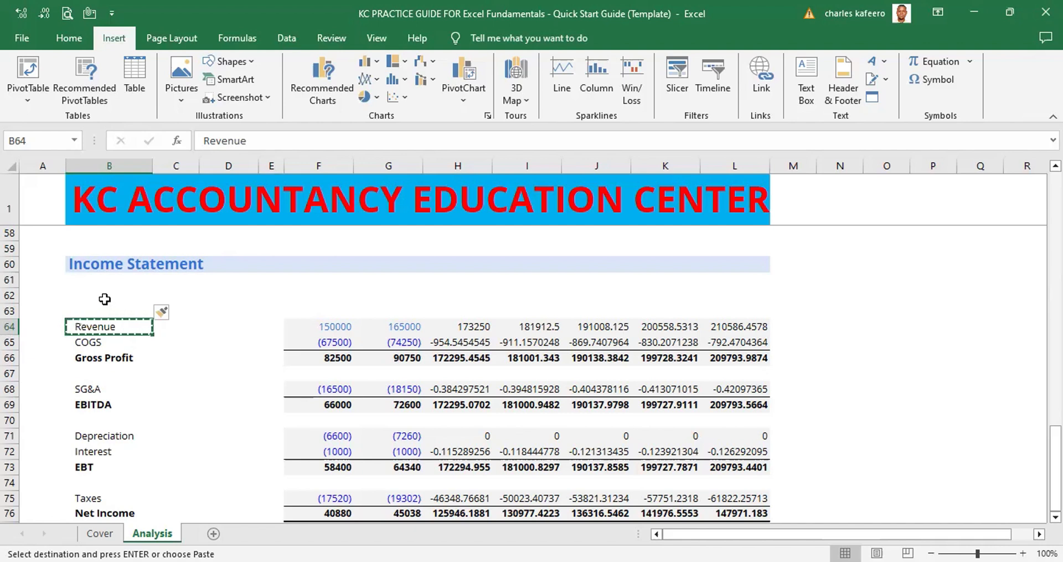
{"action": "left_click", "coordinate": [104, 299]}
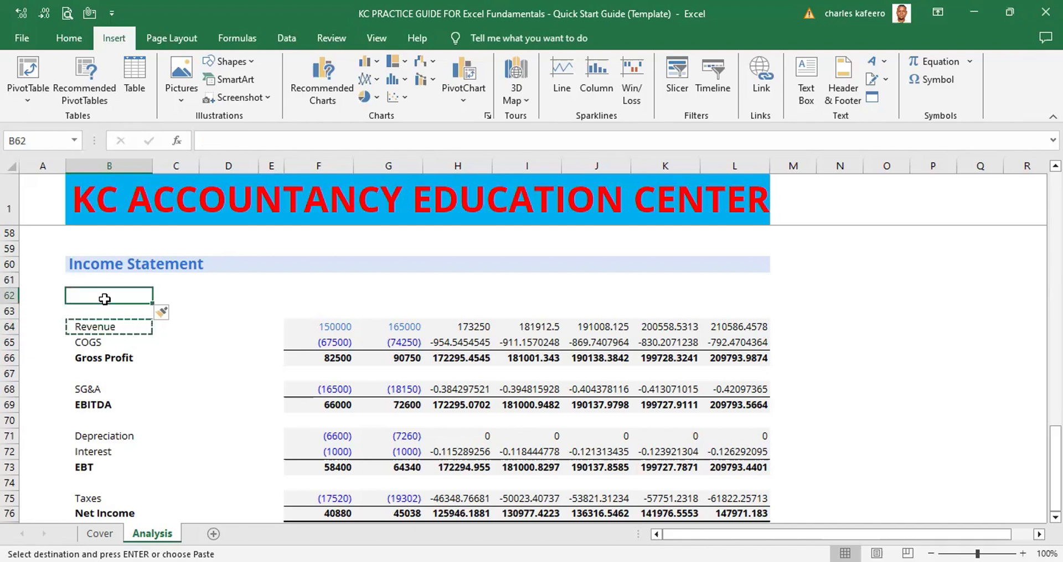
{"action": "key", "text": "ctrl+v"}
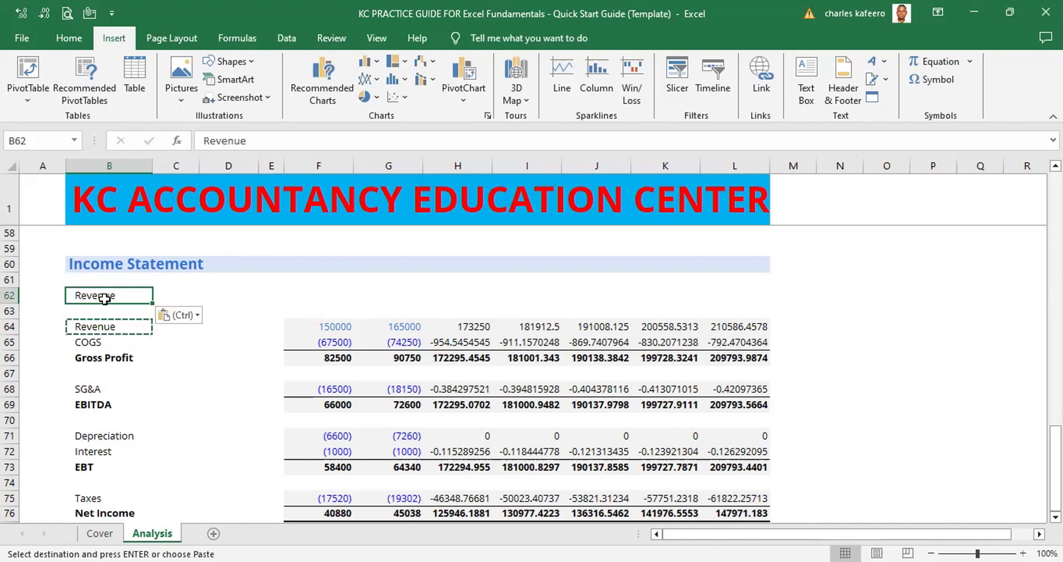
Enter 10% in cell D62 beside the new Revenue label
{"action": "left_click", "coordinate": [244, 282]}
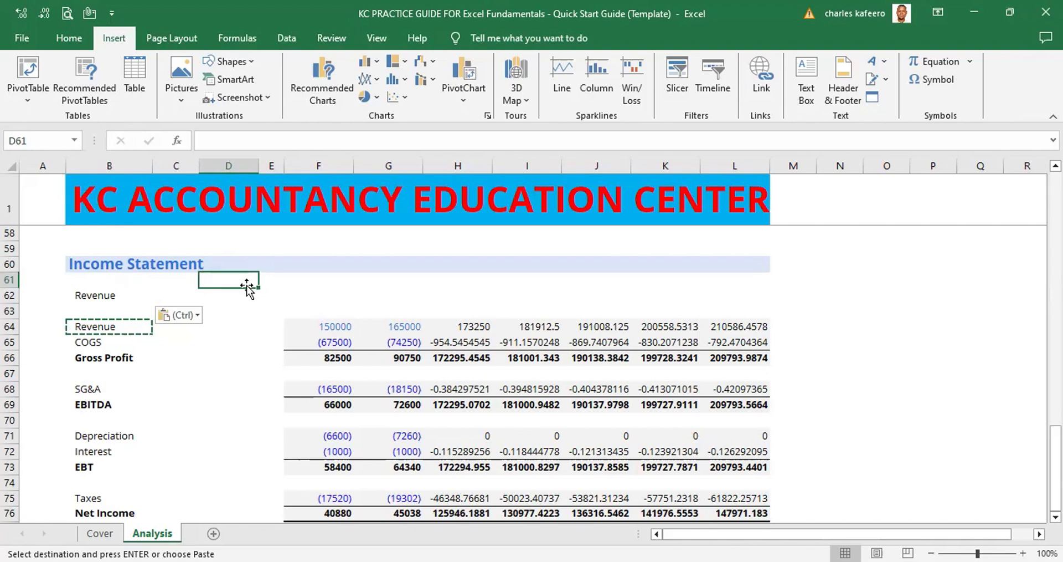
{"action": "left_click", "coordinate": [226, 297]}
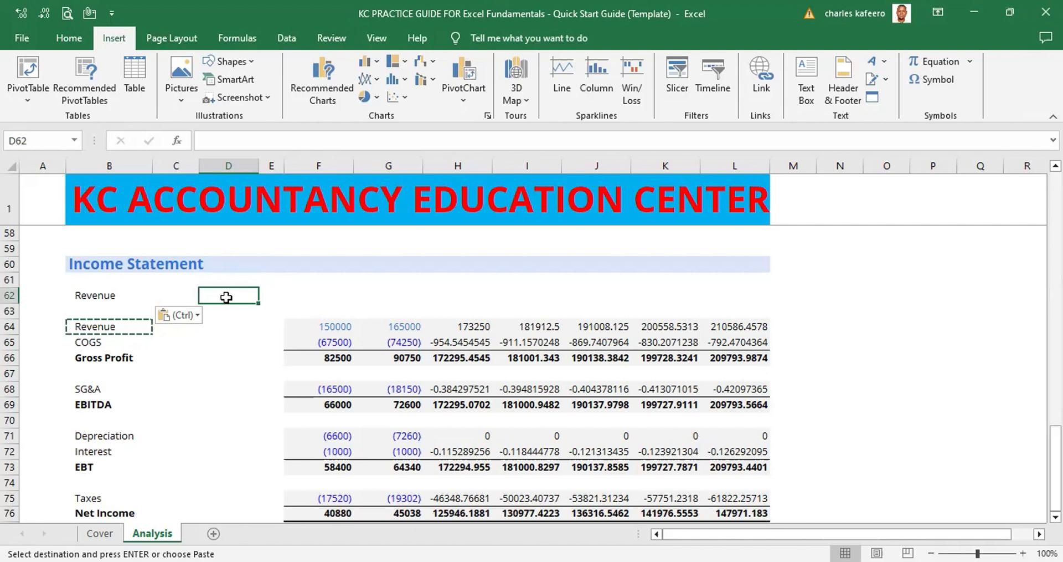
{"action": "type", "text": "1"}
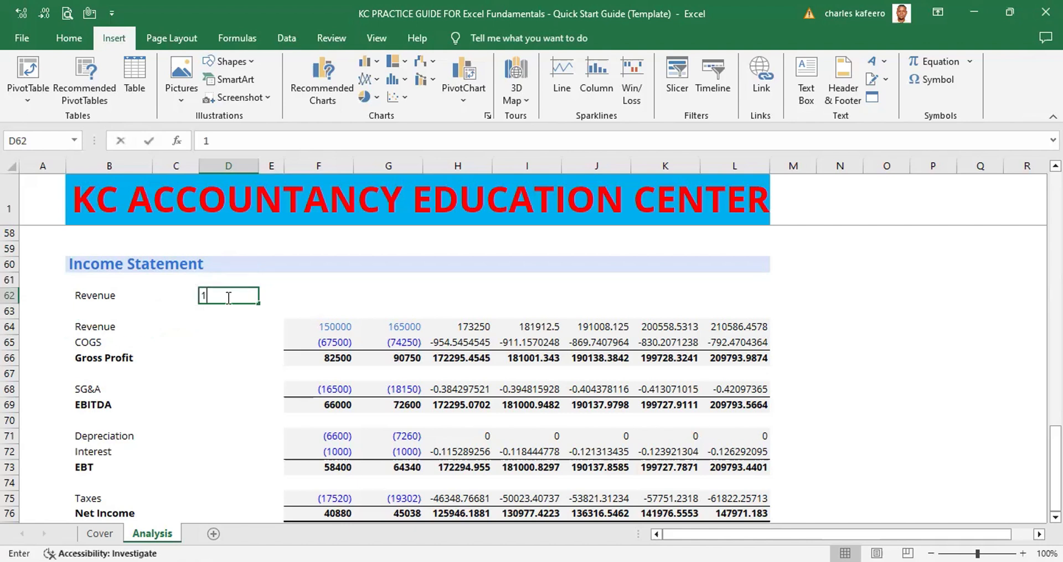
{"action": "type", "text": "0"}
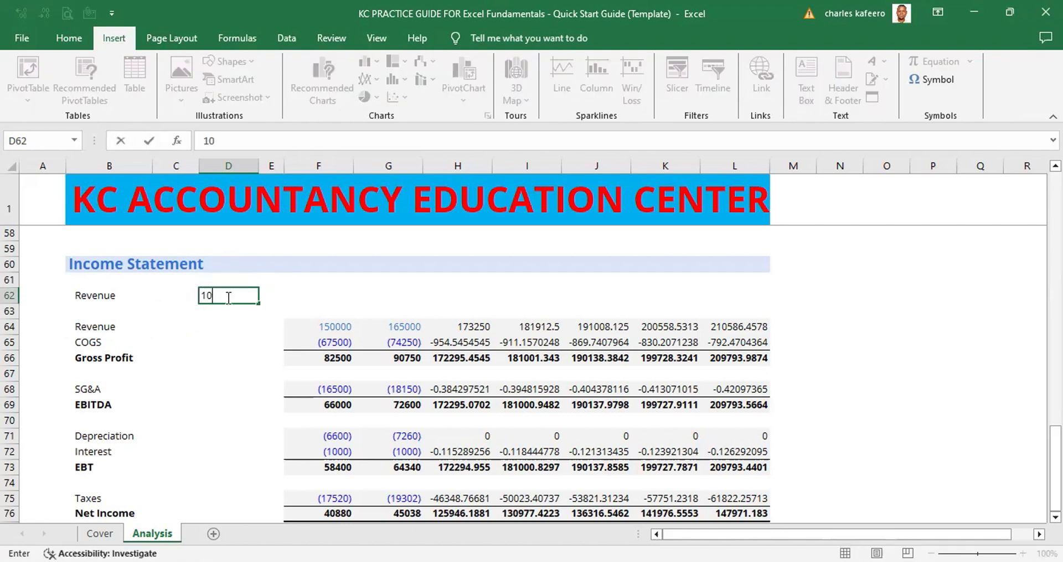
{"action": "type", "text": "%"}
{"action": "key", "text": "Up"}
Copy the 2022A Depreciation percentage in cell F52 of the Common Size section
{"action": "key", "text": "Up"}
{"action": "key", "text": "Right"}
{"action": "key", "text": "Right"}
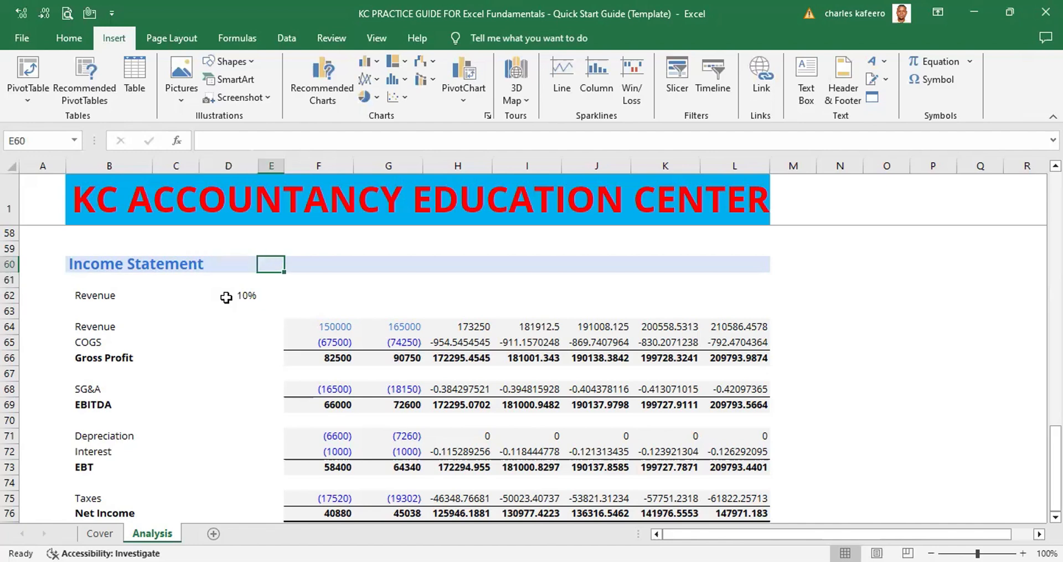
{"action": "key", "text": "Up"}
{"action": "key", "text": "Up"}
{"action": "key", "text": "Up"}
{"action": "key", "text": "Up"}
{"action": "key", "text": "Up"}
{"action": "key", "text": "Up"}
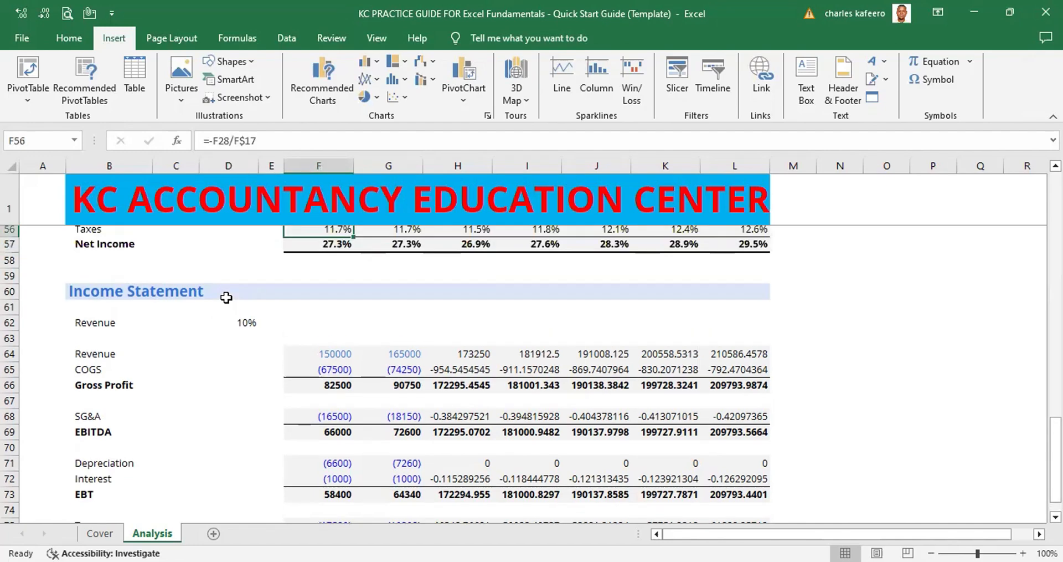
{"action": "key", "text": "Up"}
{"action": "key", "text": "Up"}
{"action": "key", "text": "Up"}
{"action": "key", "text": "Up"}
{"action": "key", "text": "Up"}
{"action": "key", "text": "Up"}
{"action": "key", "text": "Up"}
{"action": "key", "text": "Up"}
{"action": "key", "text": "Up"}
{"action": "key", "text": "Up"}
{"action": "key", "text": "Up"}
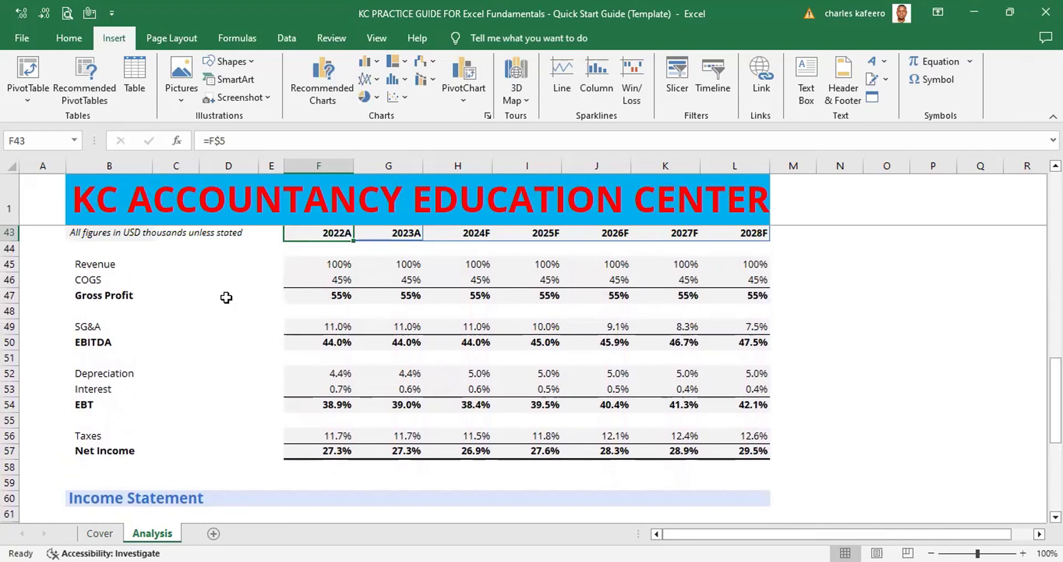
{"action": "key", "text": "Down"}
{"action": "key", "text": "Down"}
{"action": "key", "text": "Down"}
{"action": "key", "text": "Down"}
{"action": "key", "text": "Down"}
{"action": "key", "text": "Down"}
{"action": "key", "text": "Down"}
{"action": "key", "text": "Down"}
{"action": "key", "text": "Down"}
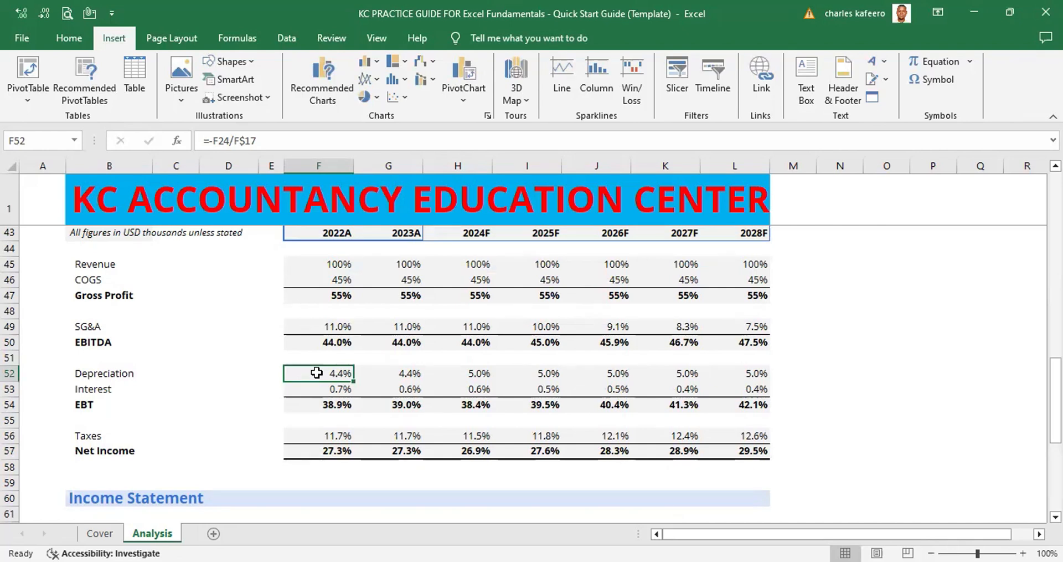
{"action": "key", "text": "ctrl+c"}
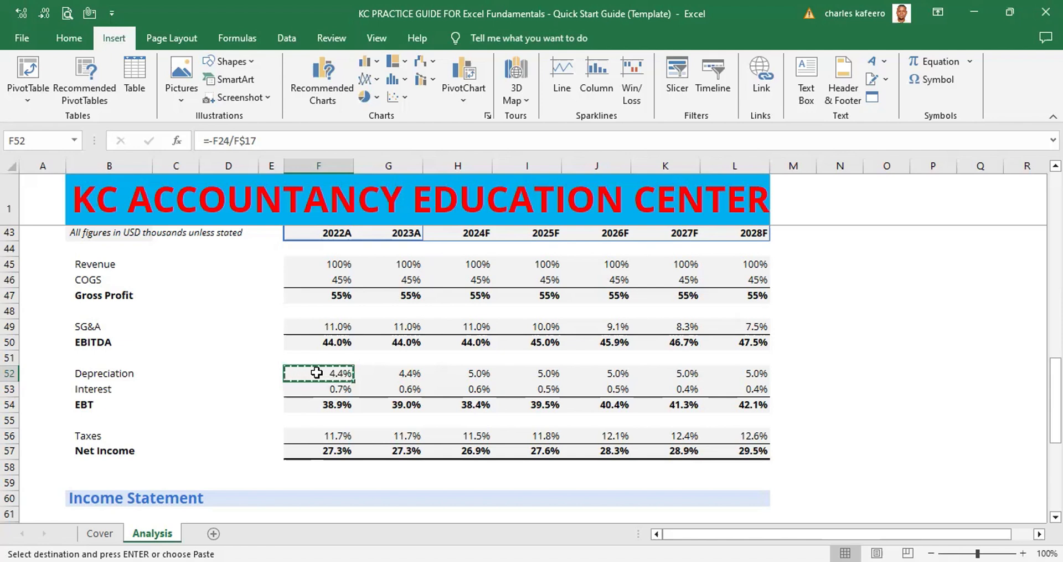
Paste the copied Depreciation cell over D62 in the new Revenue row and check its formula
{"action": "key", "text": "Down"}
{"action": "key", "text": "Down"}
{"action": "key", "text": "Down"}
{"action": "key", "text": "Down"}
{"action": "key", "text": "Down"}
{"action": "key", "text": "Down"}
{"action": "key", "text": "Down"}
{"action": "key", "text": "Down"}
{"action": "key", "text": "Down"}
{"action": "key", "text": "Down"}
{"action": "key", "text": "Down"}
{"action": "key", "text": "Down"}
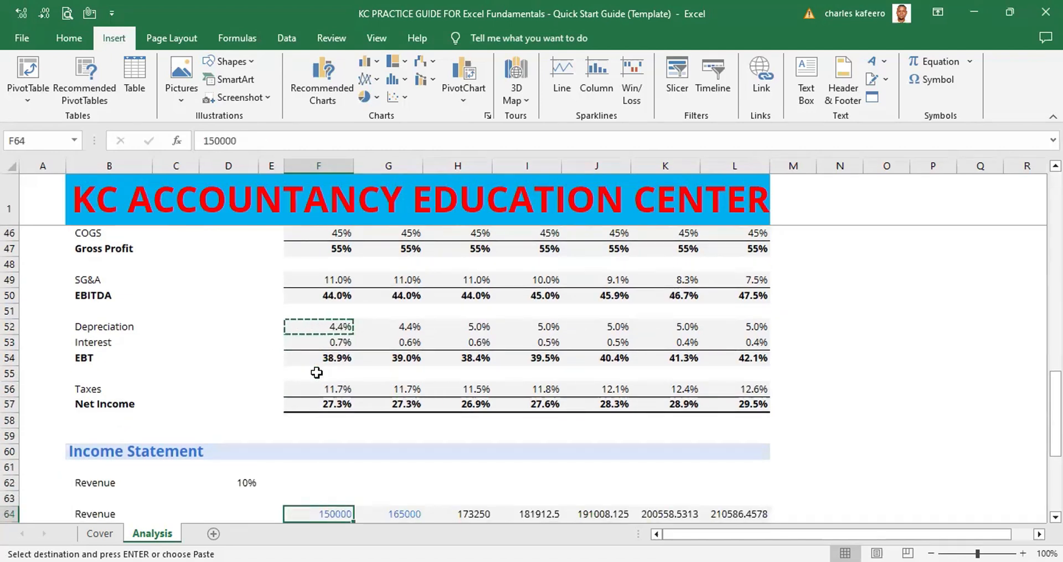
{"action": "key", "text": "Up"}
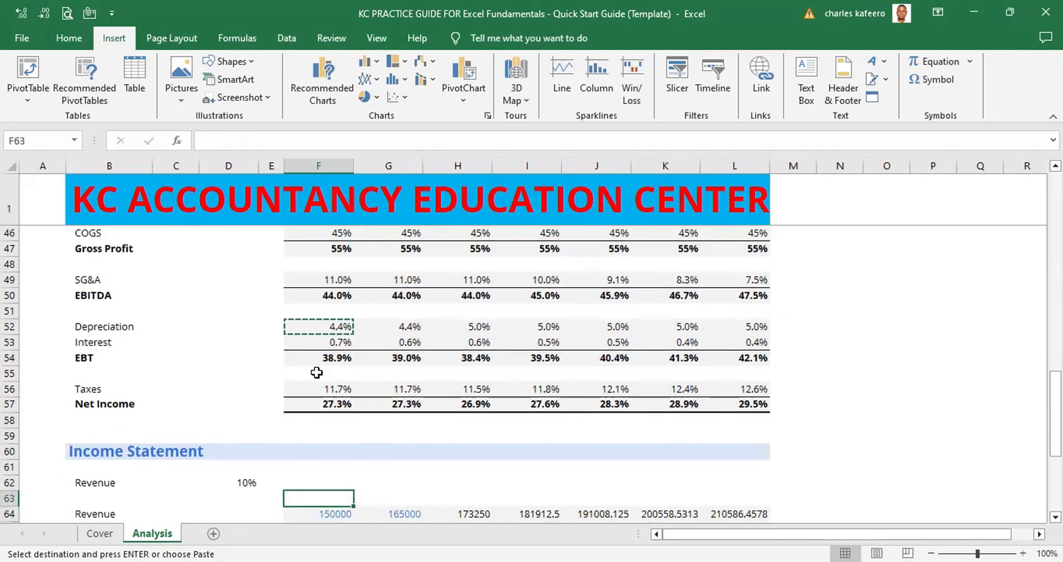
{"action": "key", "text": "Left"}
{"action": "key", "text": "Left"}
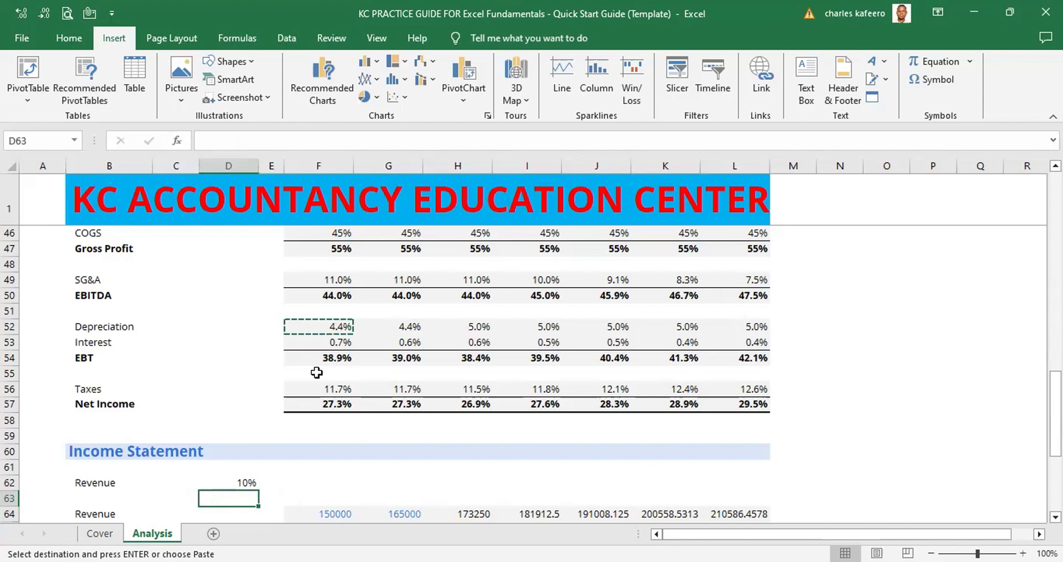
{"action": "scroll", "coordinate": [317, 372], "scroll_direction": "down", "scroll_amount": 1}
{"action": "left_click", "coordinate": [1055, 517]}
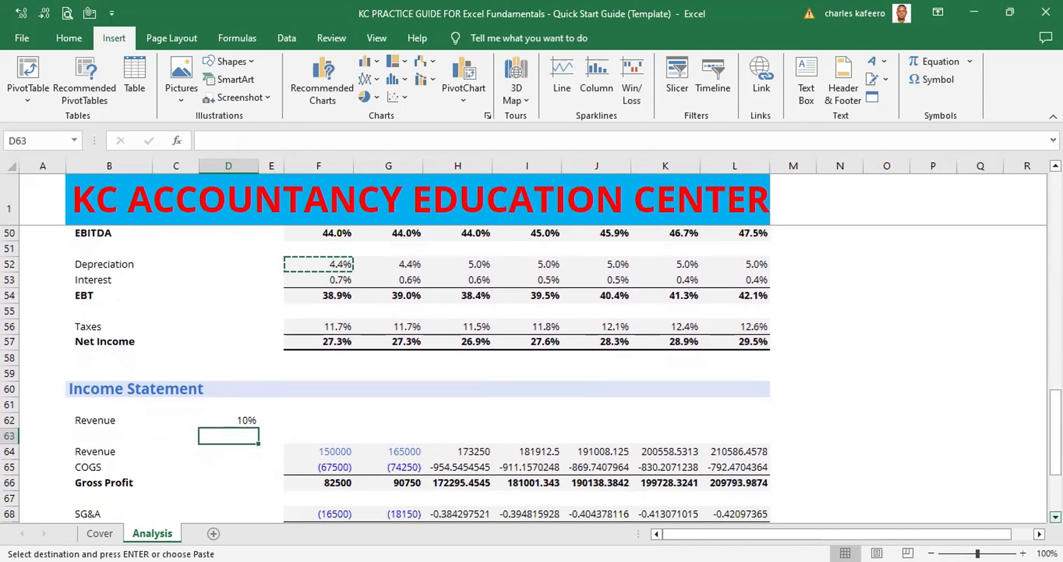
{"action": "key", "text": "Up"}
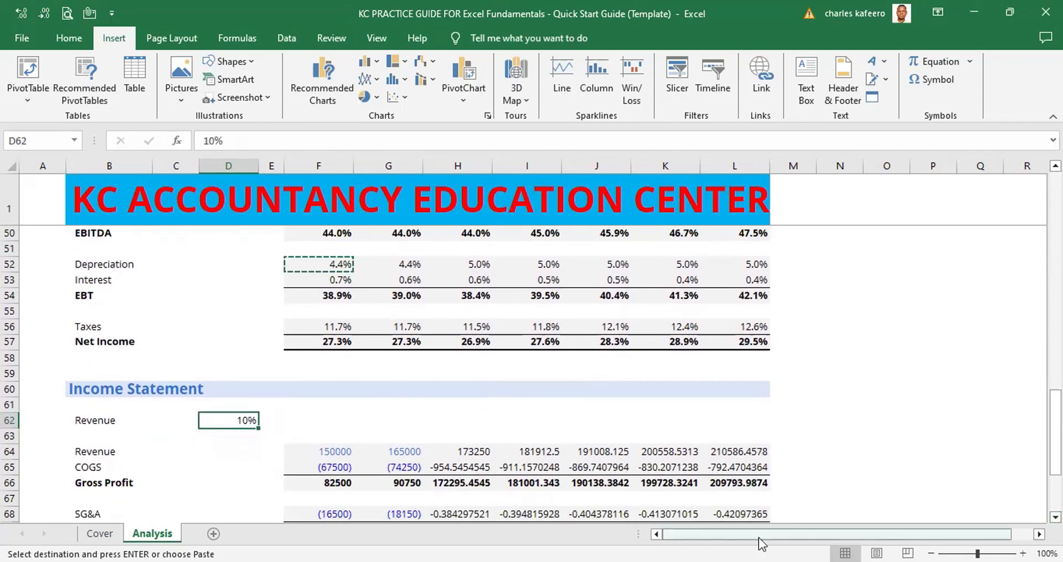
{"action": "key", "text": "ctrl+v"}
{"action": "double_click", "coordinate": [244, 420]}
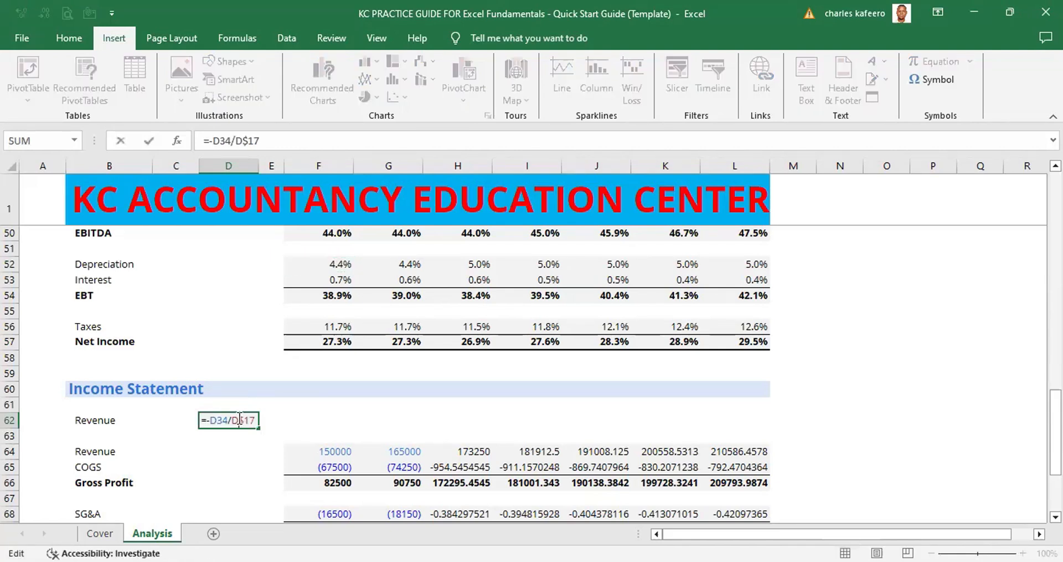
{"action": "left_click", "coordinate": [309, 411]}
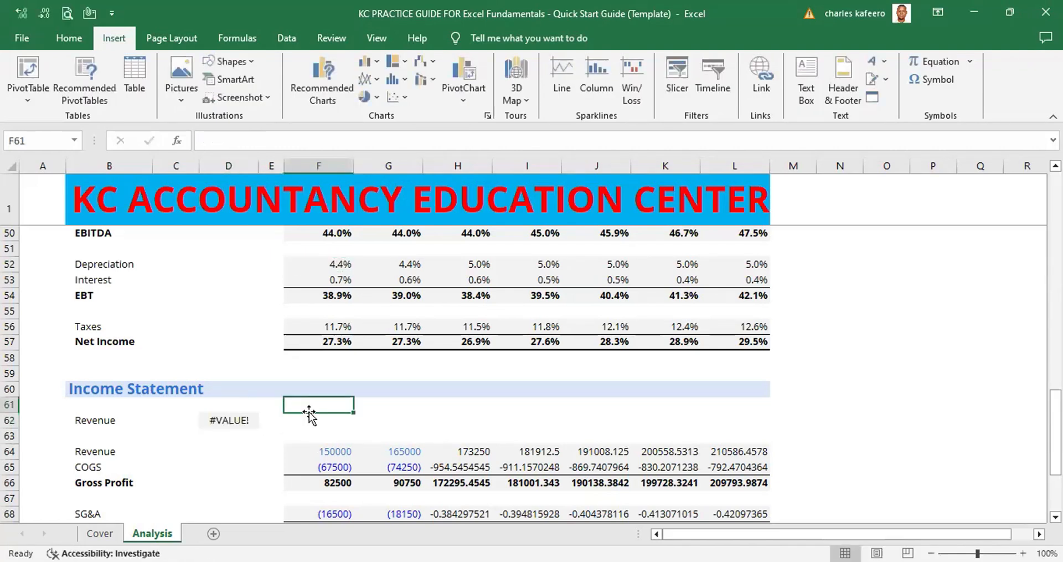
Clear the pasted formula from cell D62
{"action": "left_click", "coordinate": [243, 420]}
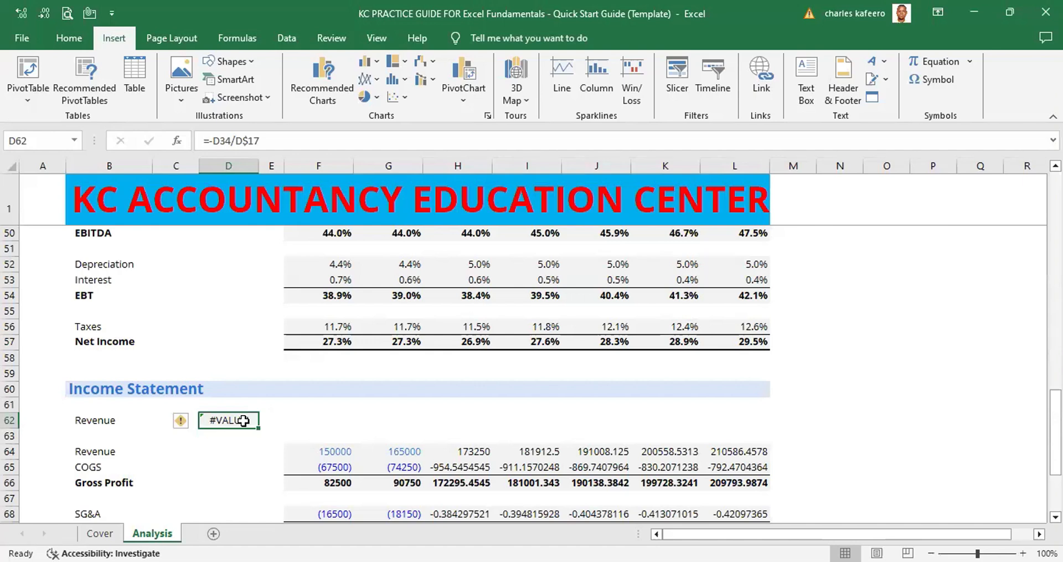
{"action": "type", "text": "Z"}
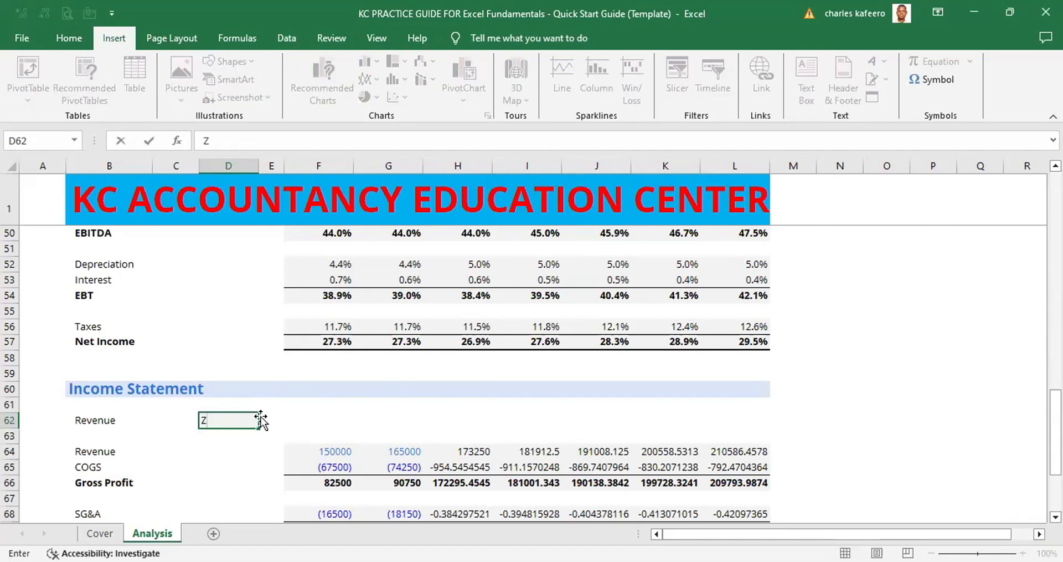
{"action": "key", "text": "BackSpace"}
{"action": "left_click", "coordinate": [239, 422]}
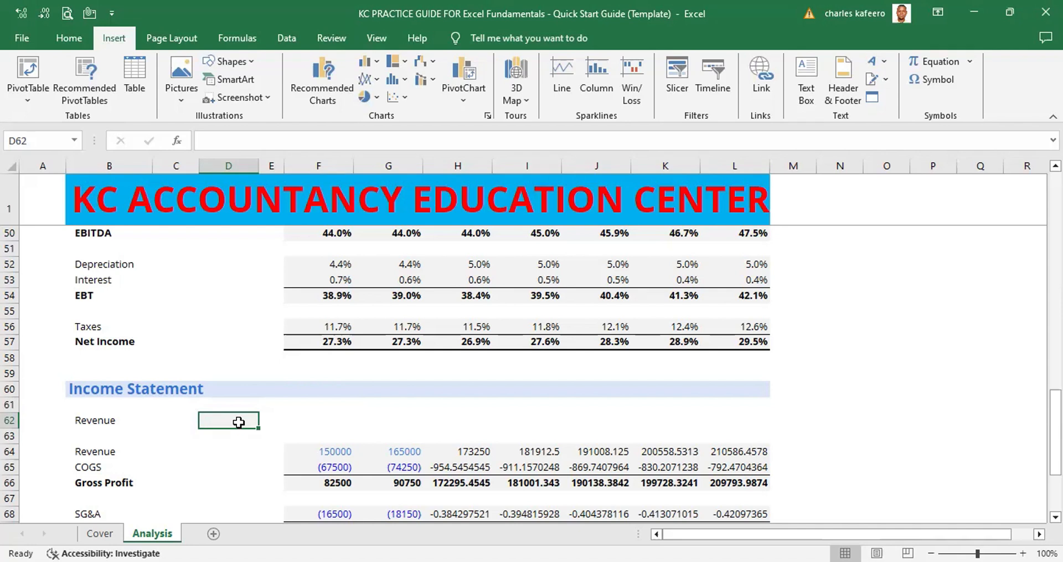
Copy the 2022A Depreciation cell F52 again and paste it into D62 to carry over its formatting
{"action": "left_click", "coordinate": [345, 263]}
{"action": "key", "text": "ctrl+c"}
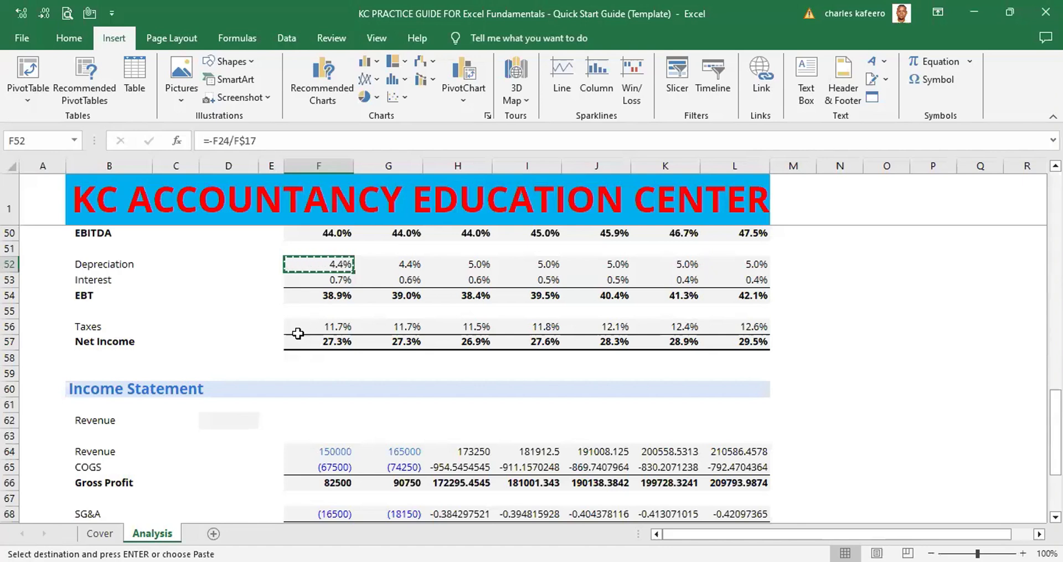
{"action": "left_click", "coordinate": [236, 417]}
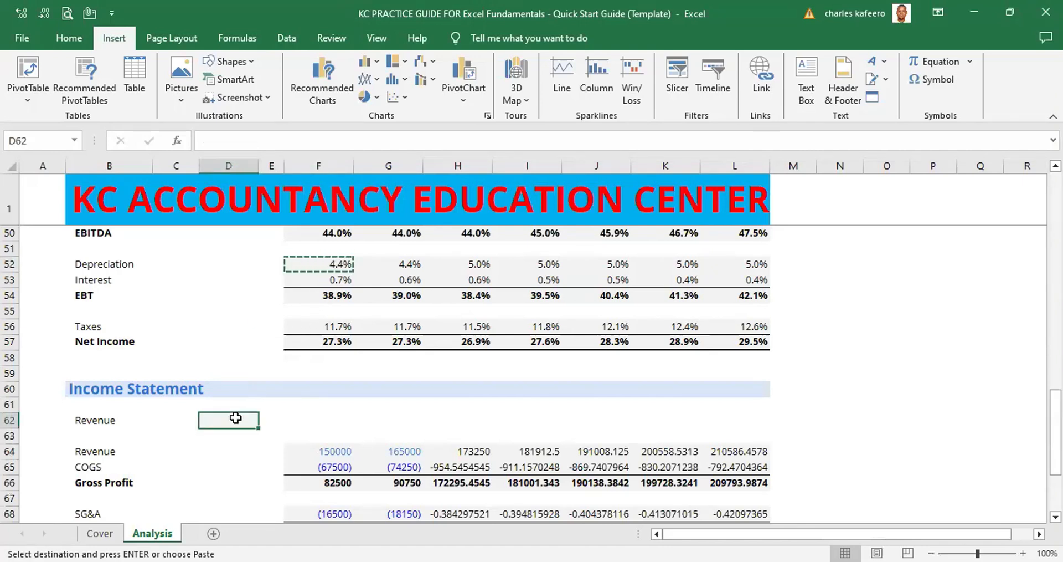
{"action": "key", "text": "ctrl+v"}
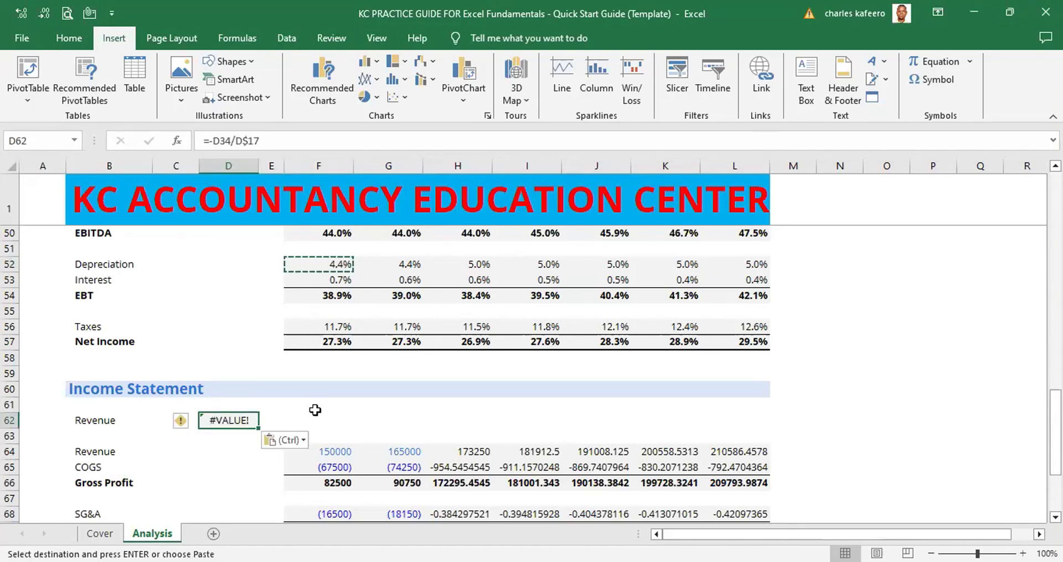
Replace the pasted formula in cell D62 with 10%
{"action": "left_click", "coordinate": [330, 407]}
{"action": "left_click", "coordinate": [216, 421]}
{"action": "type", "text": "10%"}
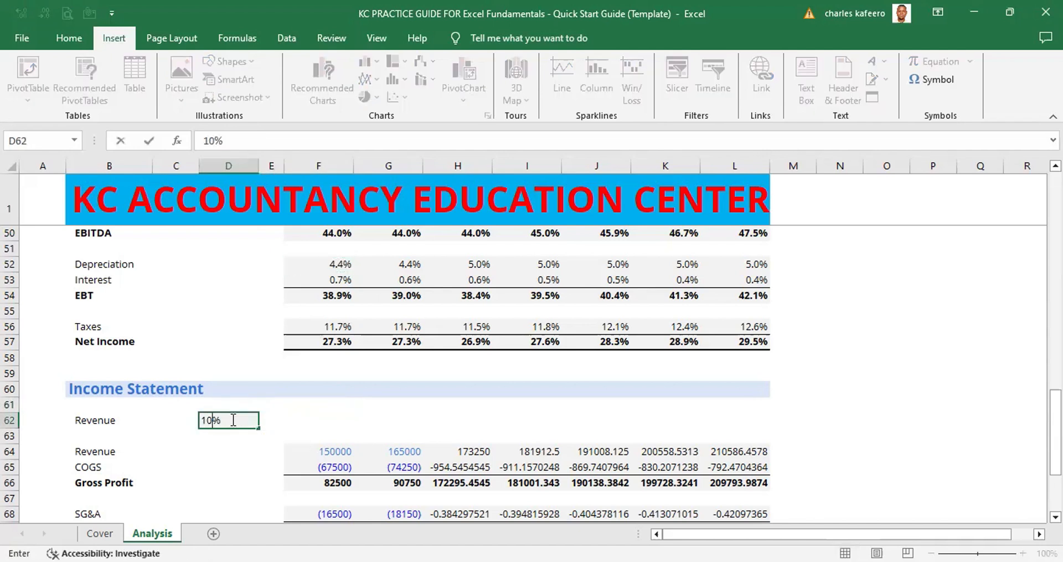
{"action": "key", "text": "ctrl+Return"}
{"action": "left_click", "coordinate": [333, 413]}
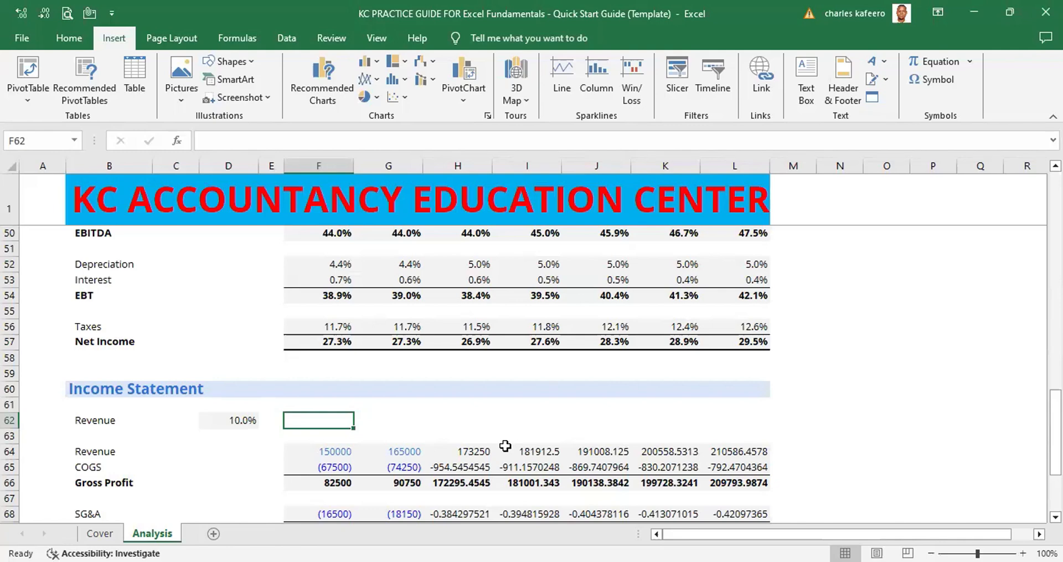
Centre the 10% Revenue assumption horizontally in cell D62
{"action": "key", "text": "Scroll_Lock"}
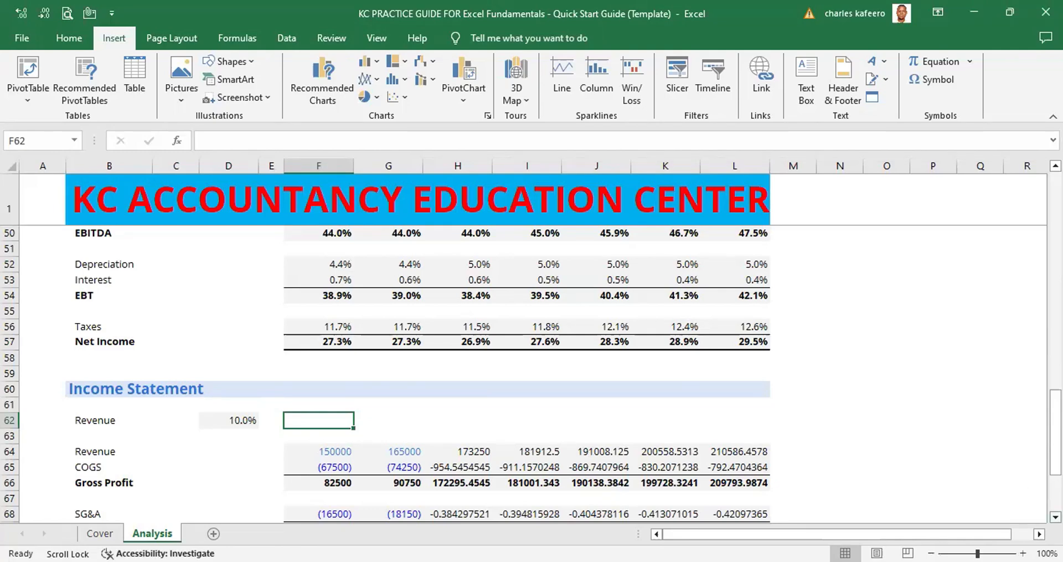
{"action": "scroll", "coordinate": [1056, 516], "scroll_direction": "down", "scroll_amount": 8}
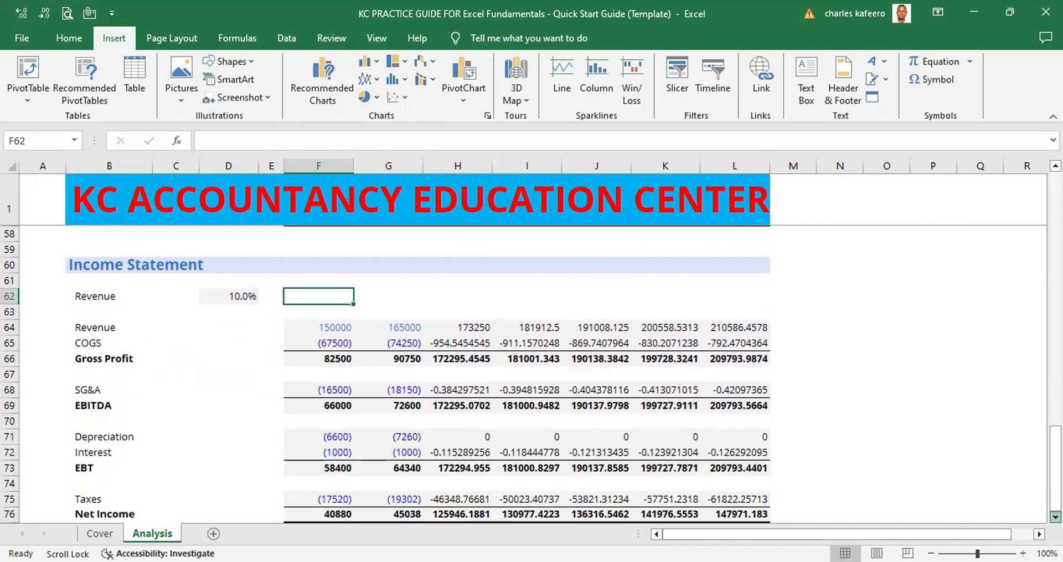
{"action": "scroll", "coordinate": [1055, 517], "scroll_direction": "down", "scroll_amount": 2}
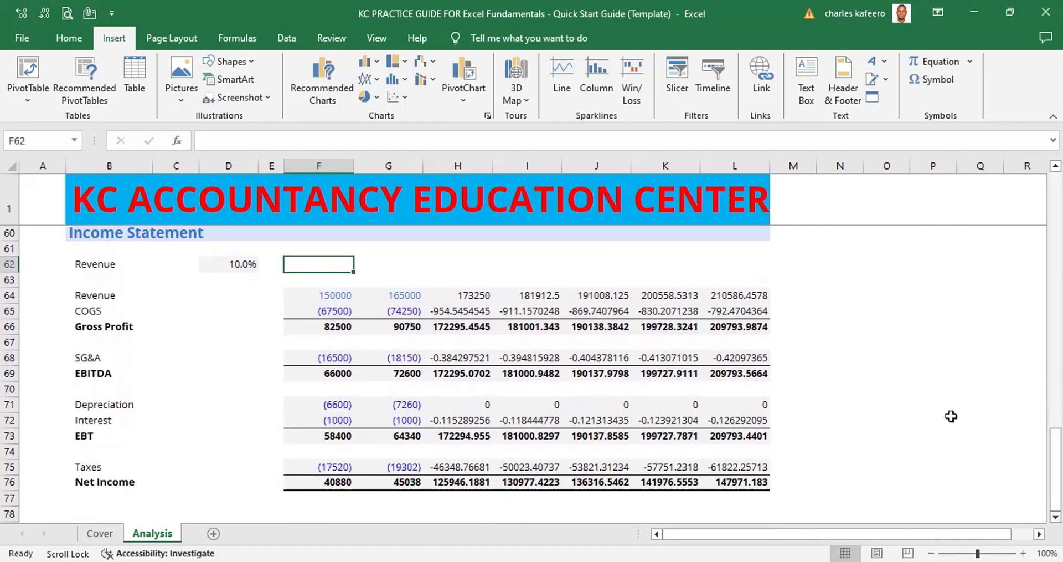
{"action": "key", "text": "Scroll_Lock"}
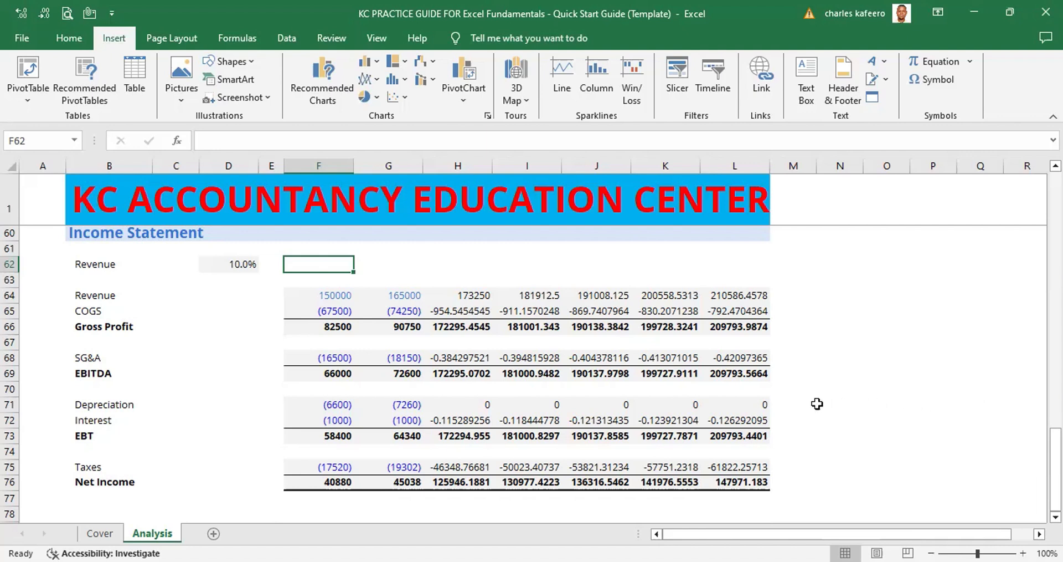
{"action": "left_click", "coordinate": [244, 266]}
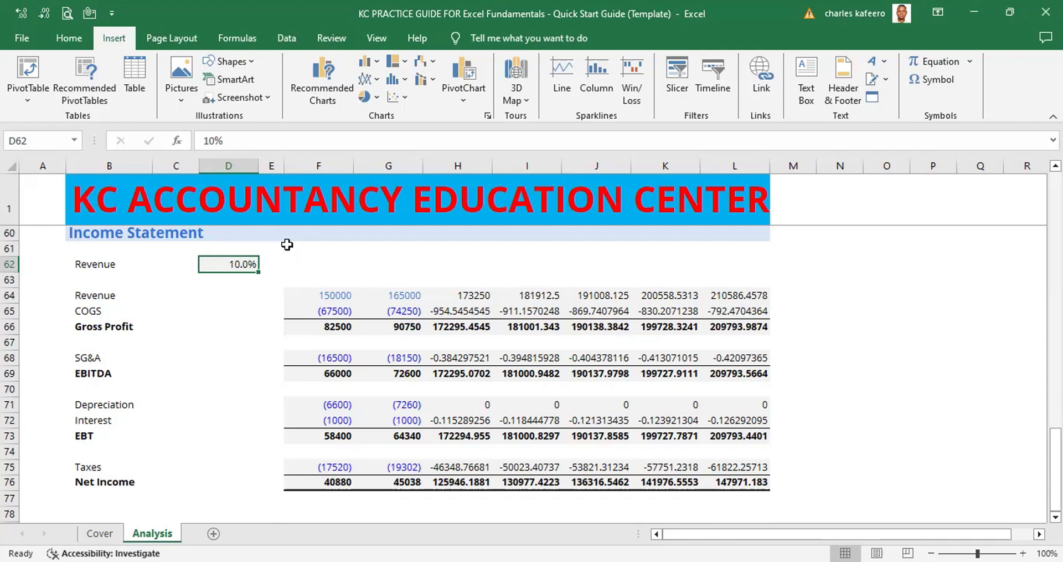
{"action": "key", "text": "alt"}
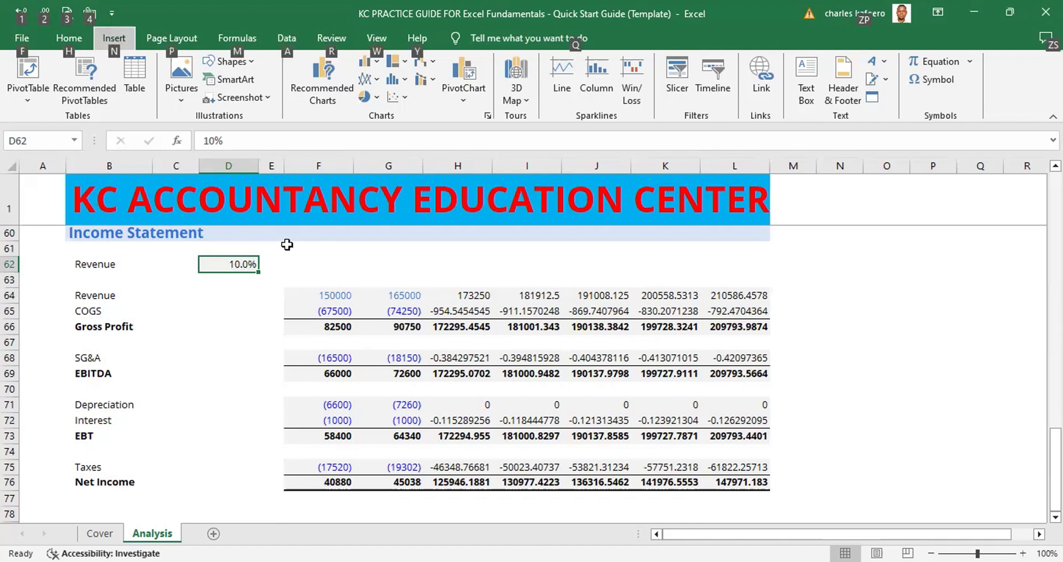
{"action": "key", "text": "h"}
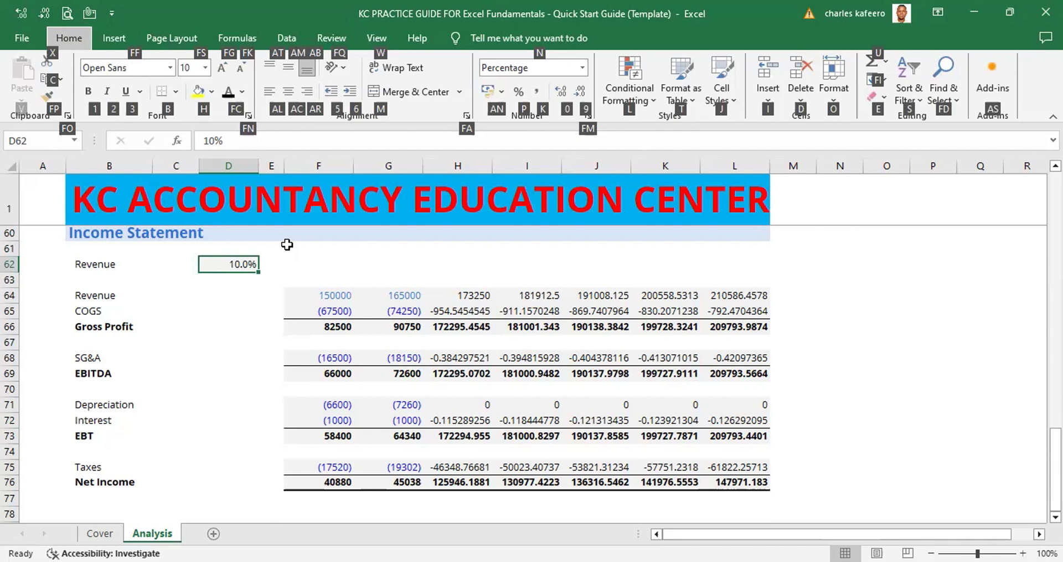
{"action": "key", "text": "a"}
{"action": "key", "text": "c"}
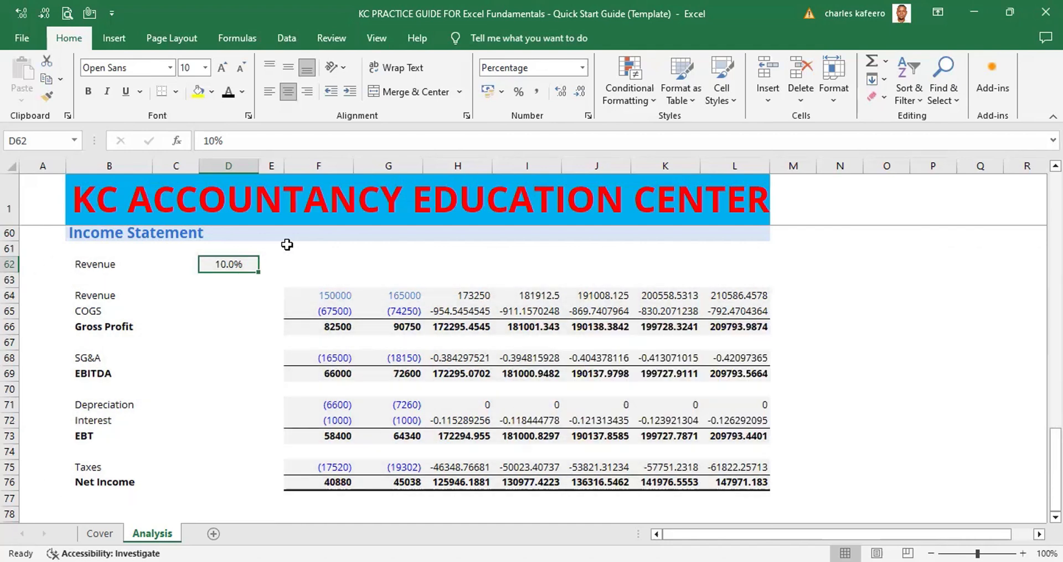
Change the font colour of the 10% value in D62 to the recently used blue
{"action": "key", "text": "alt"}
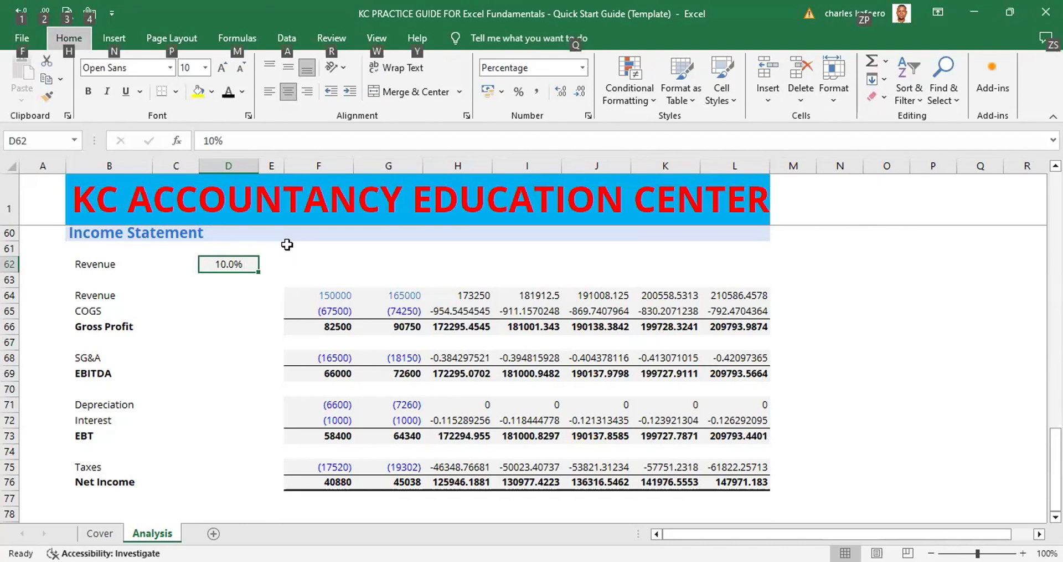
{"action": "key", "text": "h"}
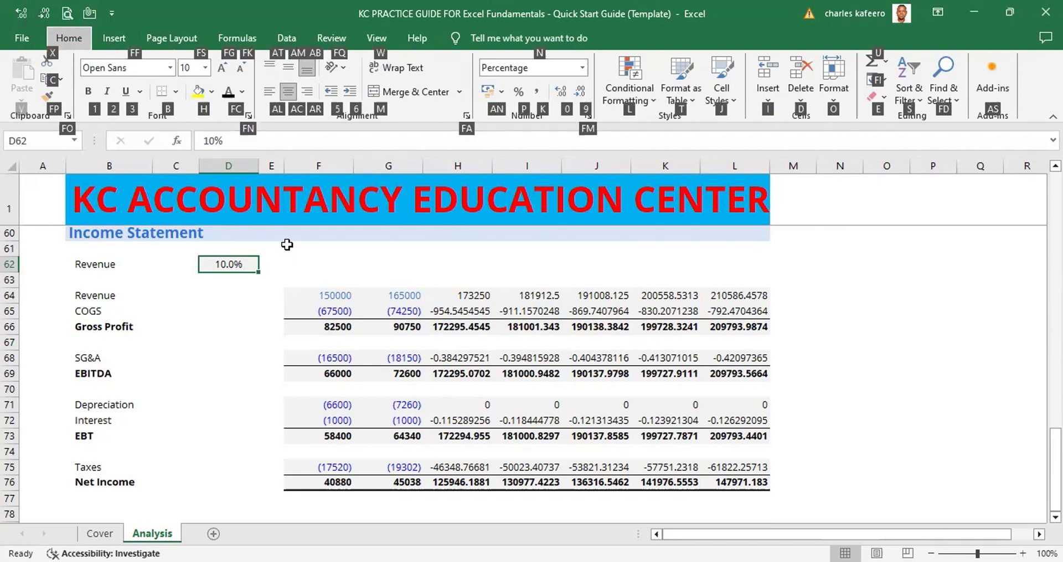
{"action": "key", "text": "f"}
{"action": "key", "text": "c"}
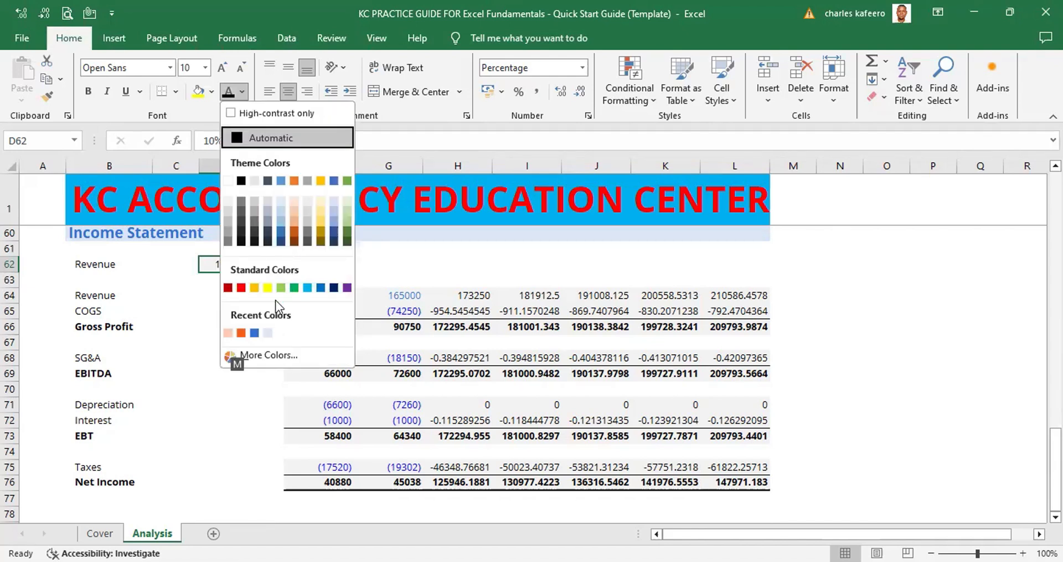
{"action": "left_click", "coordinate": [255, 333]}
{"action": "left_click", "coordinate": [345, 280]}
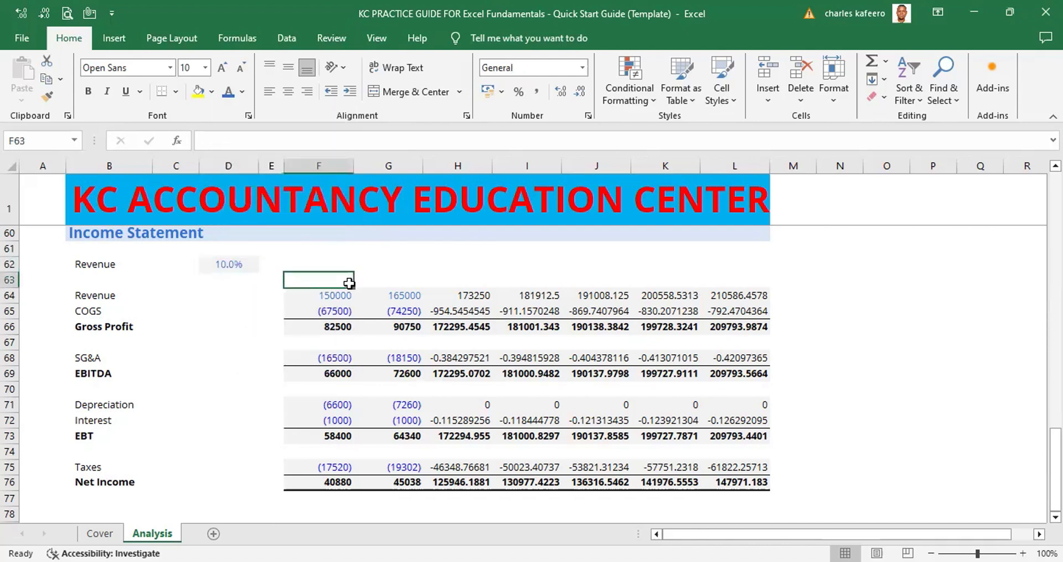
{"action": "left_click", "coordinate": [387, 265]}
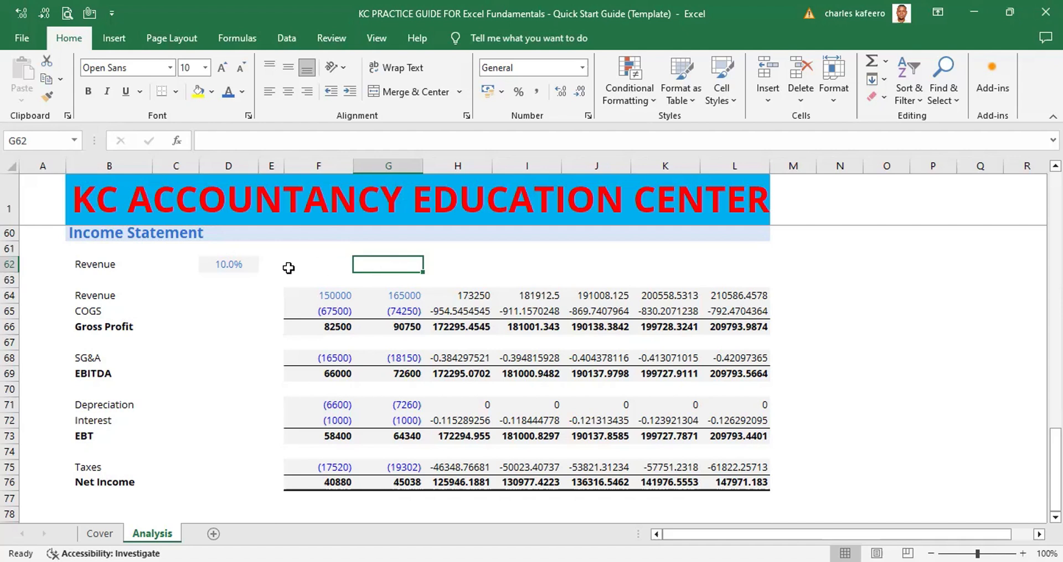
Add a thin outline border around the Revenue assumption cell D62
{"action": "left_click", "coordinate": [235, 267]}
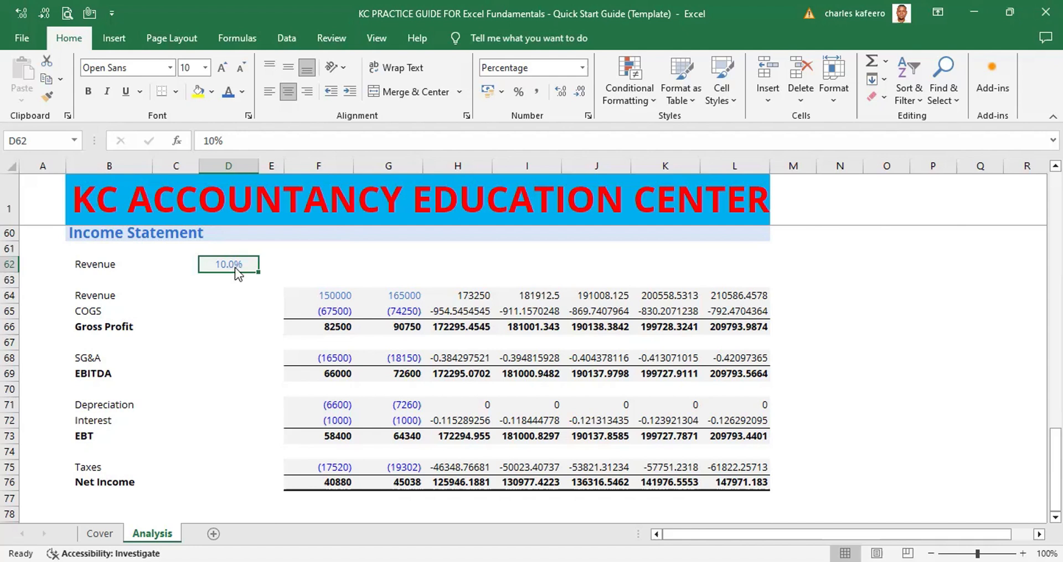
{"action": "key", "text": "alt"}
{"action": "key", "text": "h"}
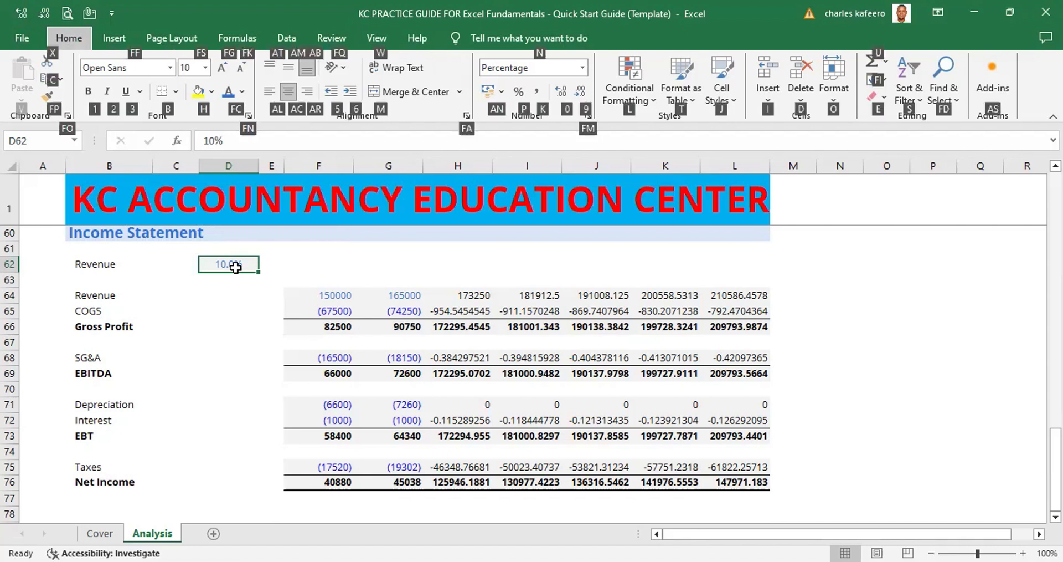
{"action": "key", "text": "alt"}
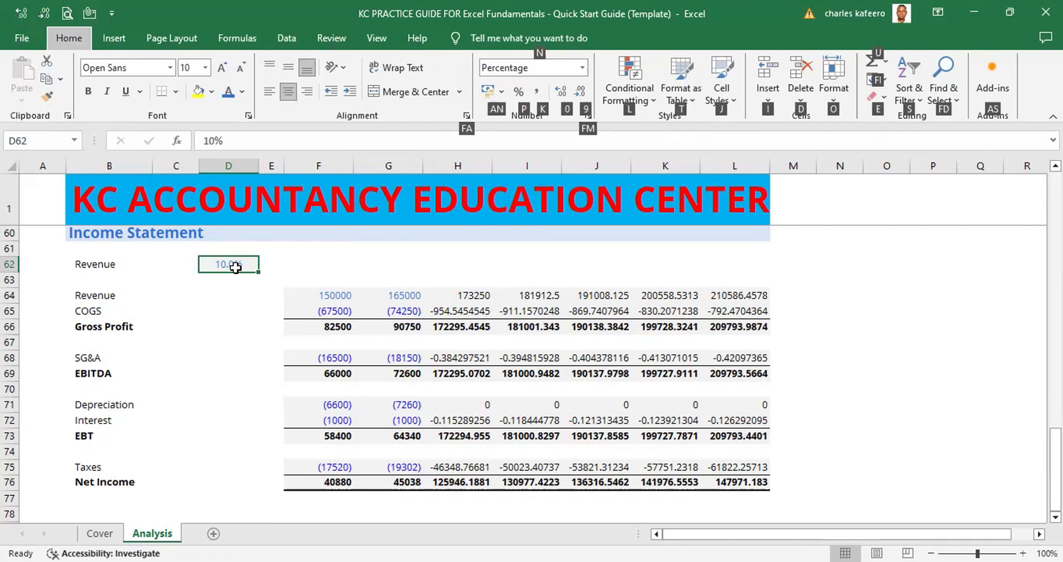
{"action": "key", "text": "alt+h"}
{"action": "key", "text": "b"}
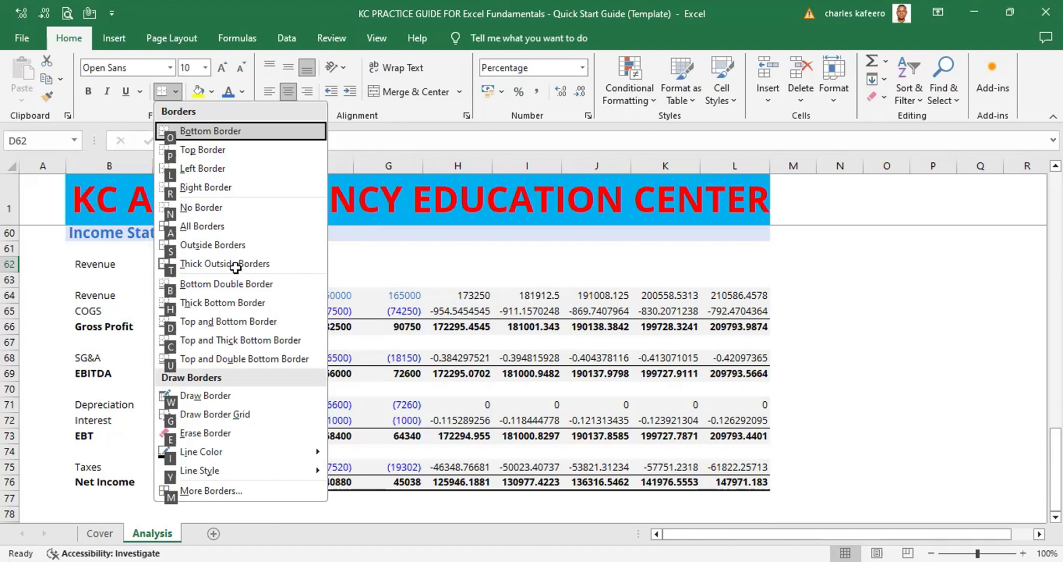
{"action": "key", "text": "m"}
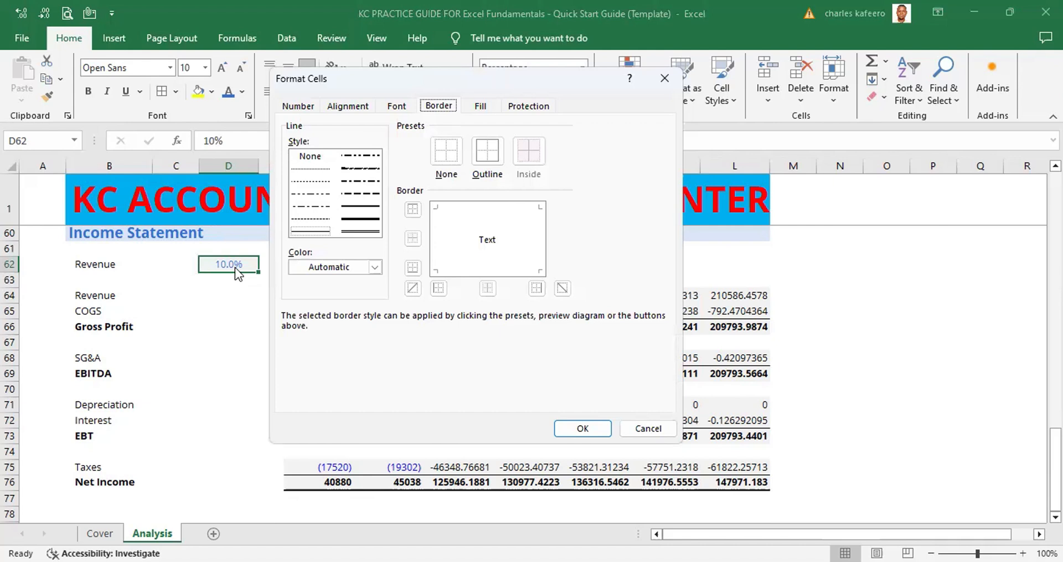
{"action": "left_click", "coordinate": [311, 171]}
{"action": "left_click", "coordinate": [489, 154]}
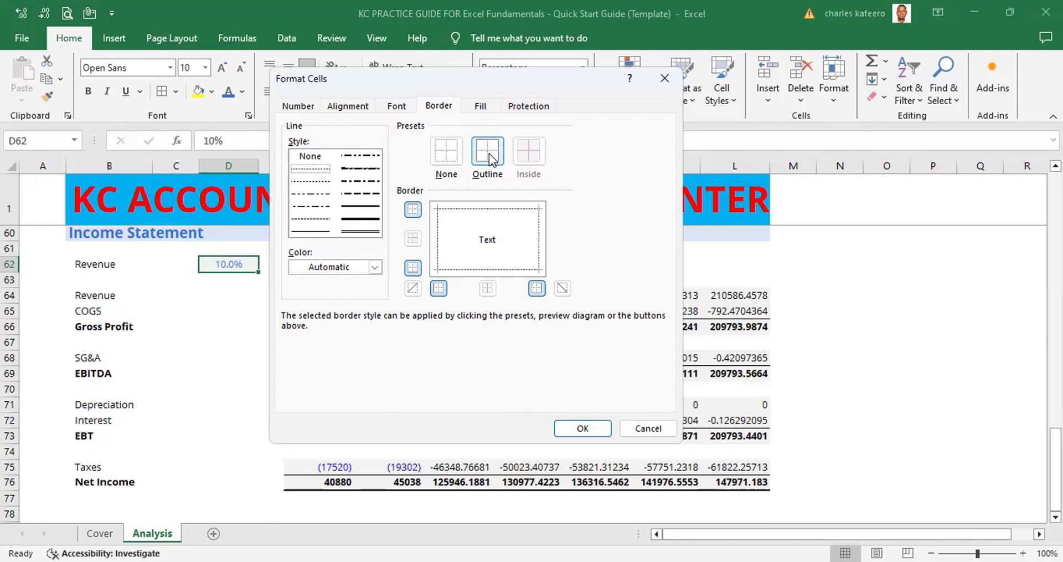
{"action": "key", "text": "Return"}
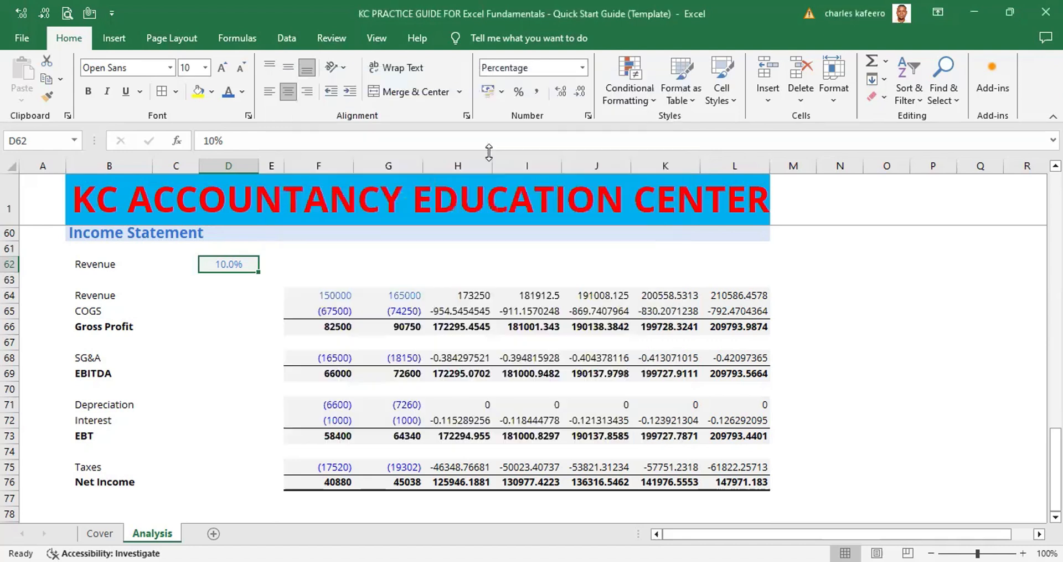
{"action": "key", "text": "ctrl+c"}
{"action": "left_click", "coordinate": [558, 266]}
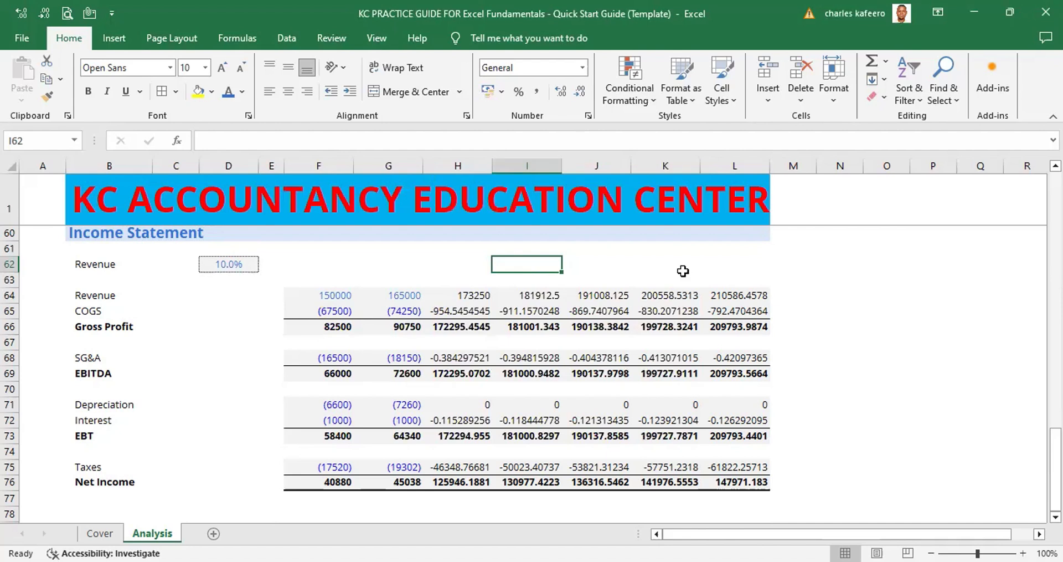
Replace the duplicated section's heading in cell B60 with "Percent change"
{"action": "left_click", "coordinate": [1055, 165]}
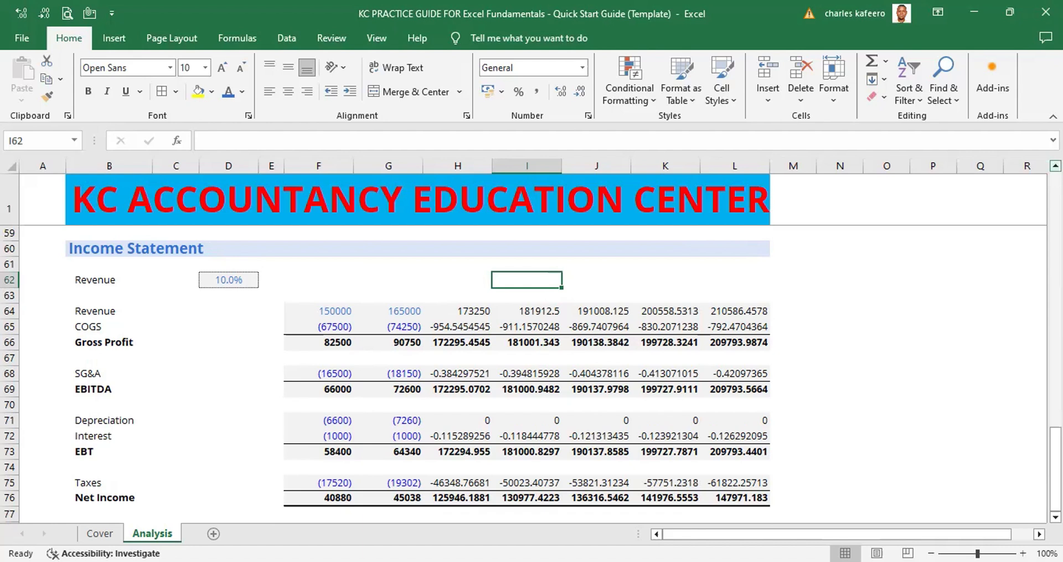
{"action": "left_click", "coordinate": [108, 247]}
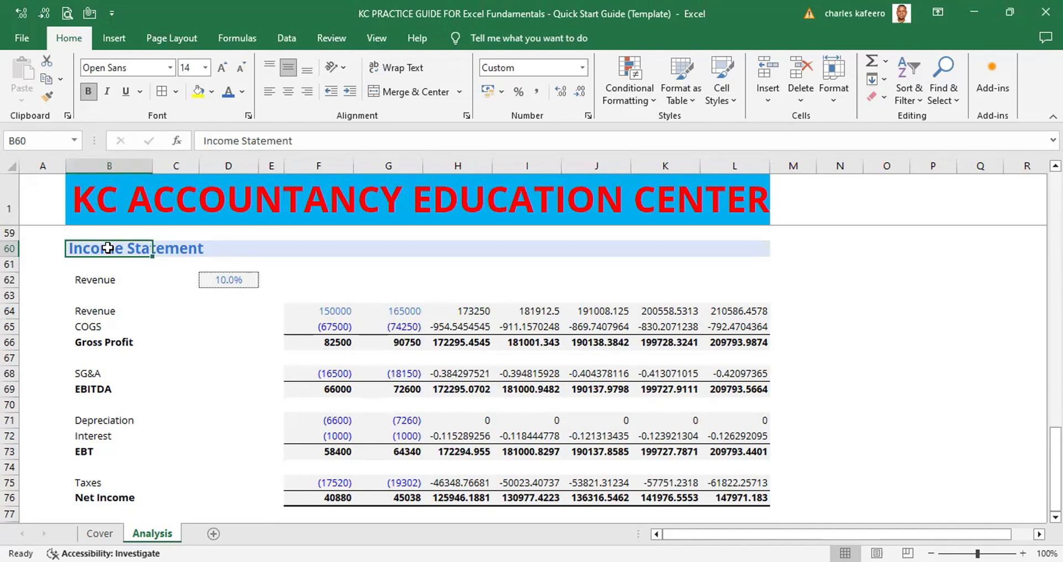
{"action": "key", "text": "F2"}
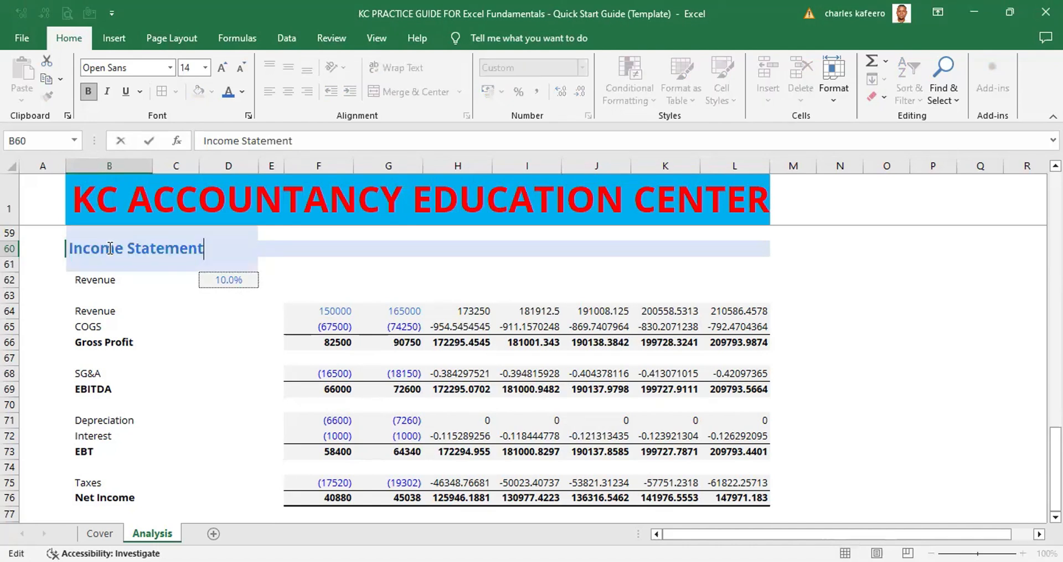
{"action": "left_click", "coordinate": [110, 248]}
{"action": "double_click", "coordinate": [130, 247]}
{"action": "left_click", "coordinate": [129, 247]}
{"action": "left_click", "coordinate": [210, 244]}
{"action": "key", "text": "BackSpace"}
{"action": "key", "text": "BackSpace"}
{"action": "key", "text": "BackSpace"}
{"action": "key", "text": "BackSpace"}
{"action": "key", "text": "BackSpace"}
{"action": "key", "text": "BackSpace"}
{"action": "key", "text": "BackSpace"}
{"action": "key", "text": "BackSpace"}
{"action": "key", "text": "BackSpace"}
{"action": "key", "text": "BackSpace"}
{"action": "key", "text": "BackSpace"}
{"action": "key", "text": "BackSpace"}
{"action": "key", "text": "BackSpace"}
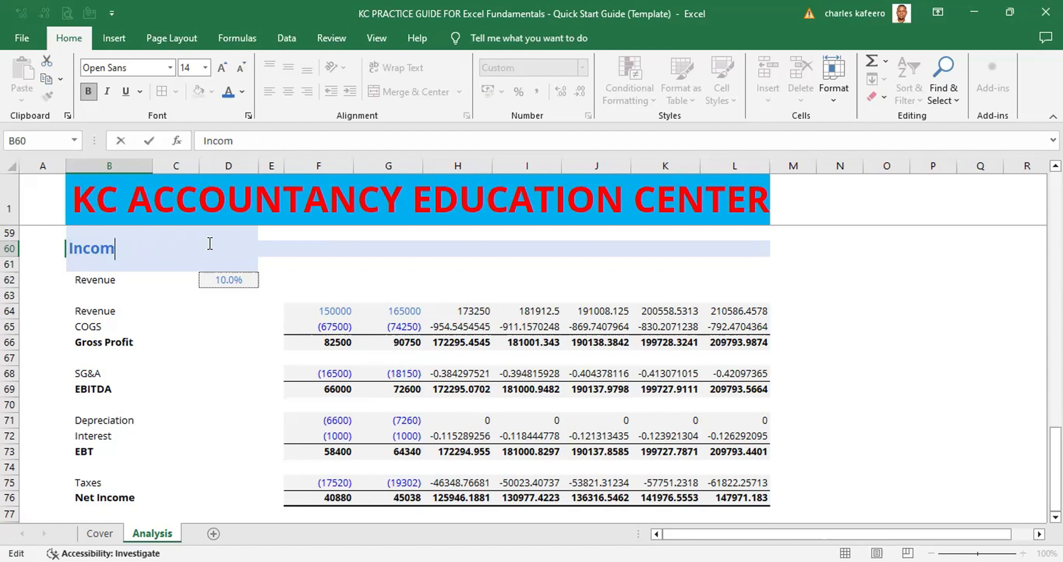
{"action": "key", "text": "BackSpace"}
{"action": "key", "text": "BackSpace"}
{"action": "key", "text": "BackSpace"}
{"action": "type", "text": "Percent"}
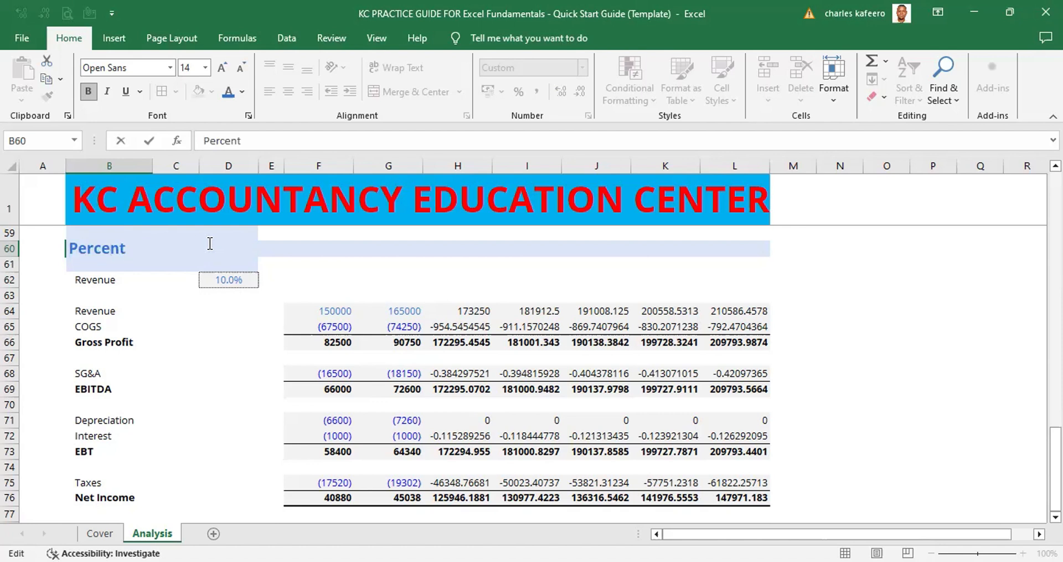
{"action": "type", "text": " change"}
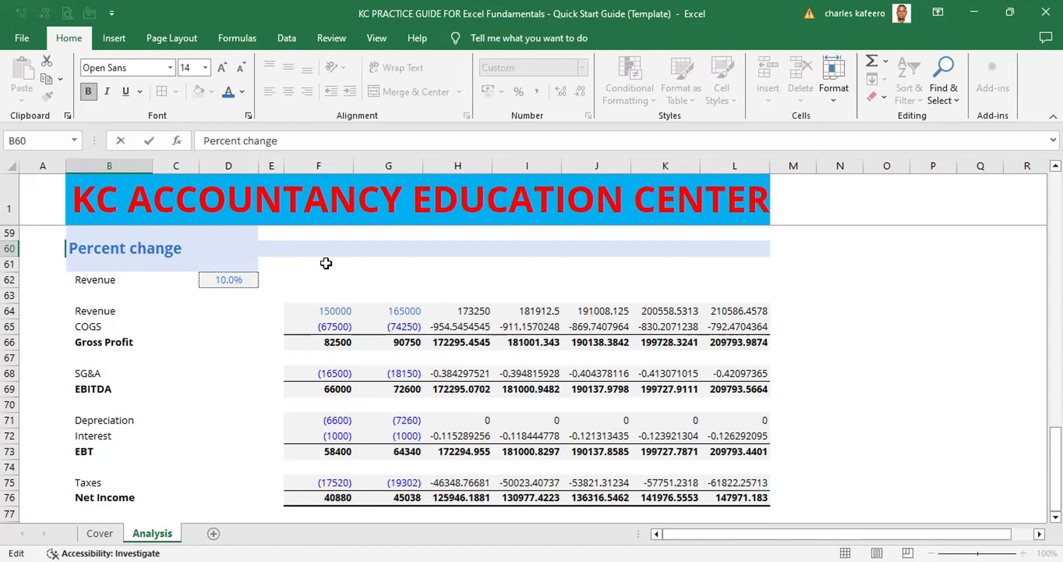
{"action": "key", "text": "ctrl+Return"}
{"action": "left_click", "coordinate": [397, 265]}
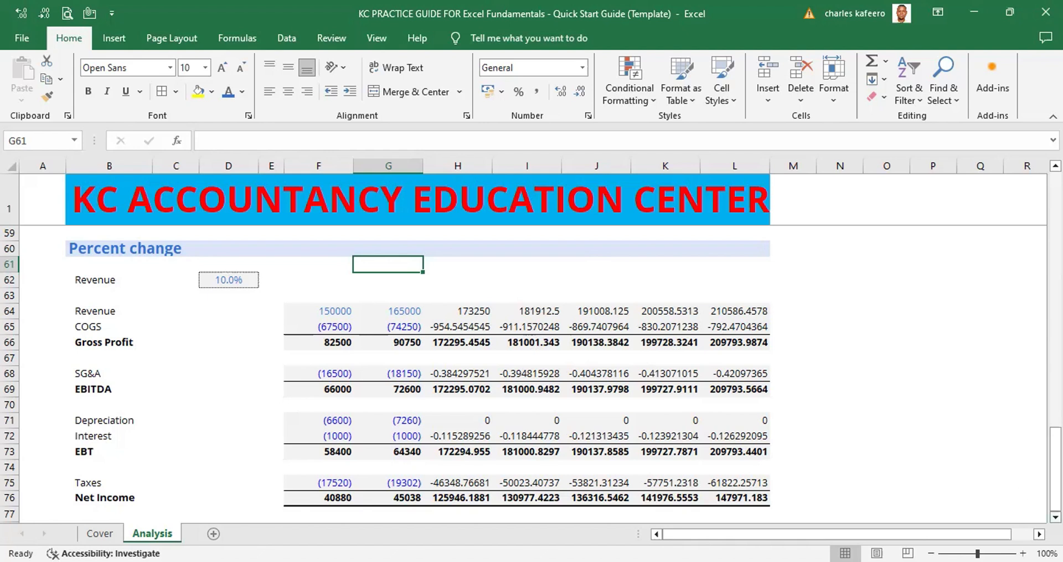
Set the font colour of the Percent change section's figures in F64:G76 to Automatic
{"action": "left_click", "coordinate": [1056, 516]}
{"action": "left_click", "coordinate": [1055, 516]}
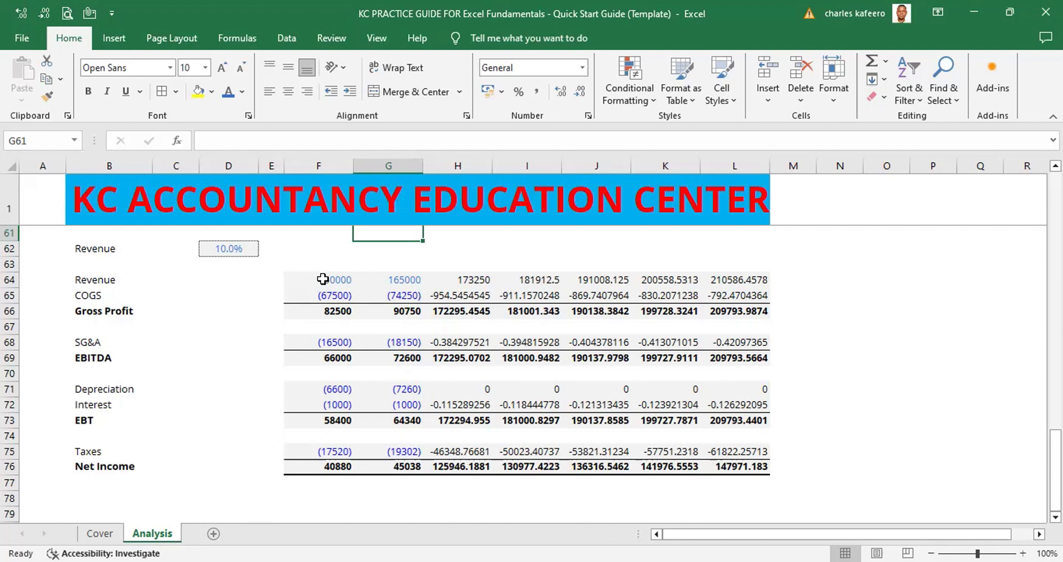
{"action": "left_click", "coordinate": [323, 279]}
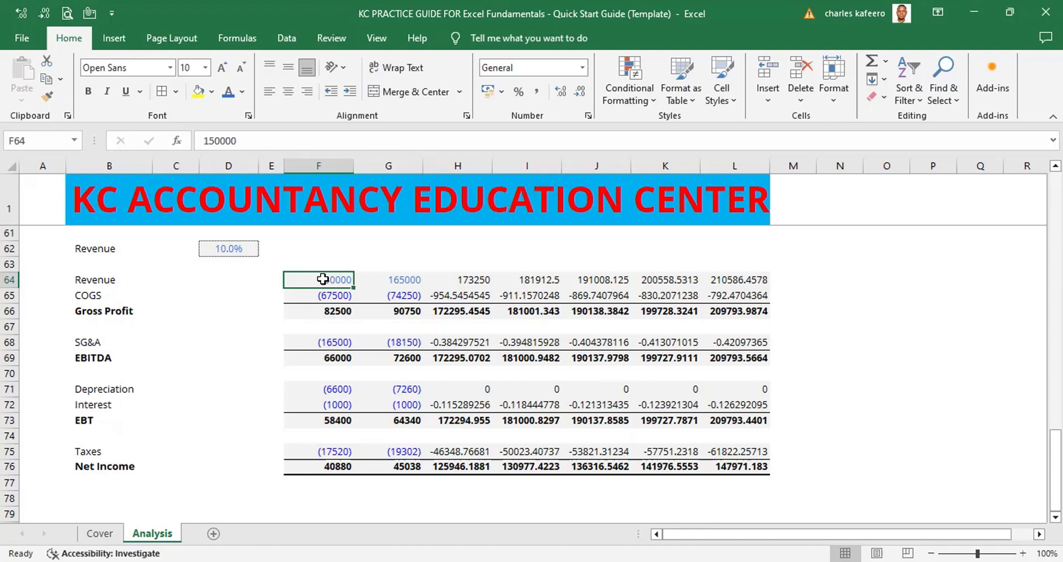
{"action": "key", "text": "shift+Down"}
{"action": "key", "text": "shift+Down"}
{"action": "key", "text": "shift+Down"}
{"action": "key", "text": "shift+Down"}
{"action": "key", "text": "shift+Down"}
{"action": "key", "text": "shift+Down"}
{"action": "key", "text": "shift+Down"}
{"action": "key", "text": "shift+Down"}
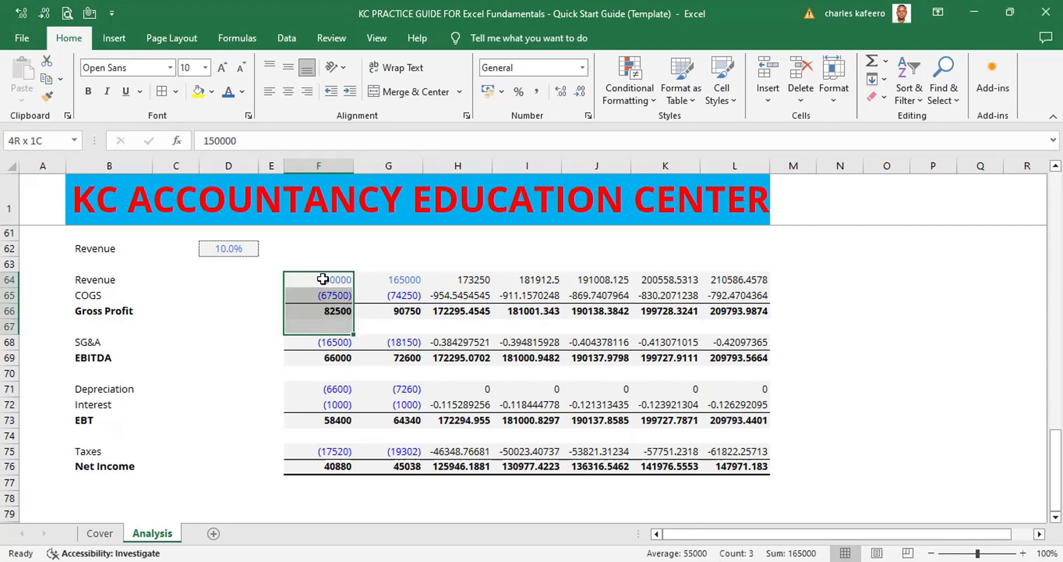
{"action": "key", "text": "shift+Down"}
{"action": "key", "text": "shift+Down"}
{"action": "key", "text": "shift+Down"}
{"action": "key", "text": "shift+Down"}
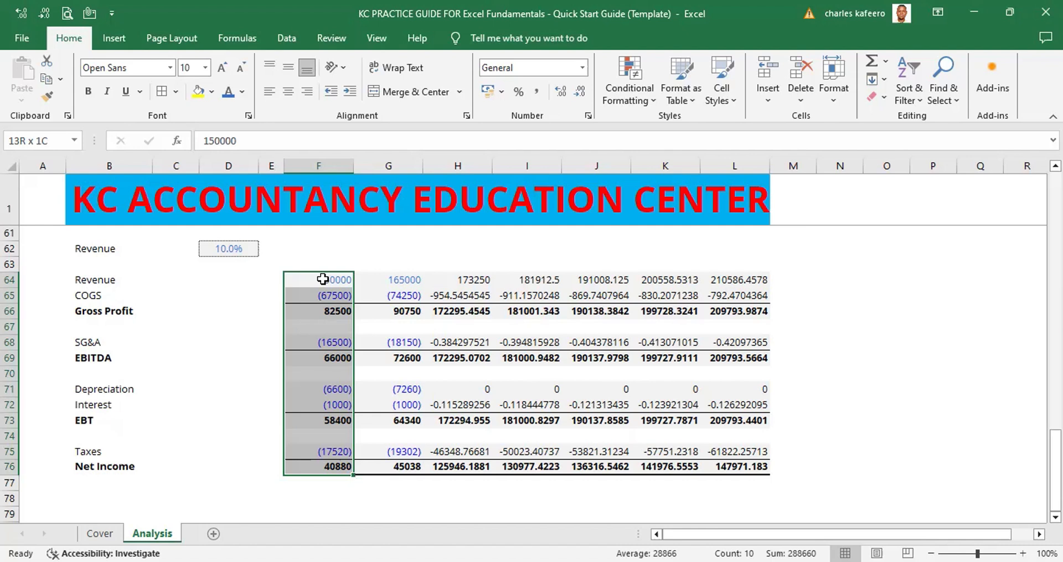
{"action": "key", "text": "shift+Right"}
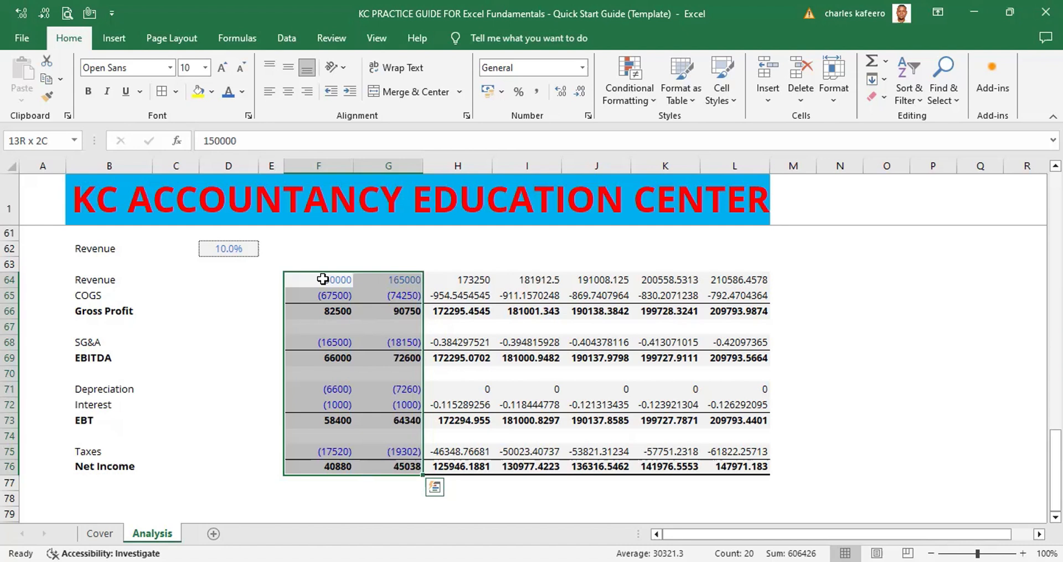
{"action": "key", "text": "alt"}
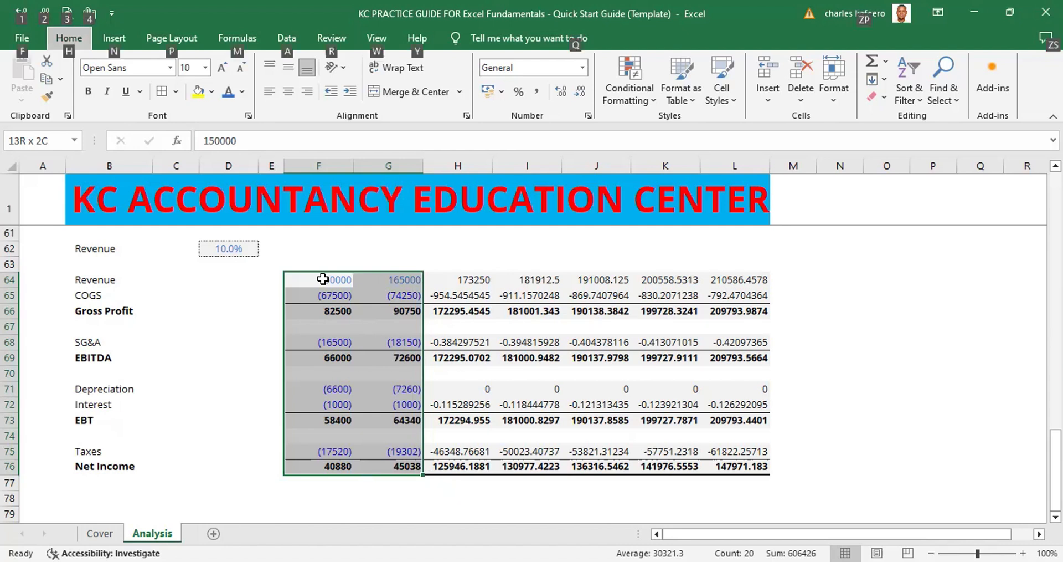
{"action": "key", "text": "h"}
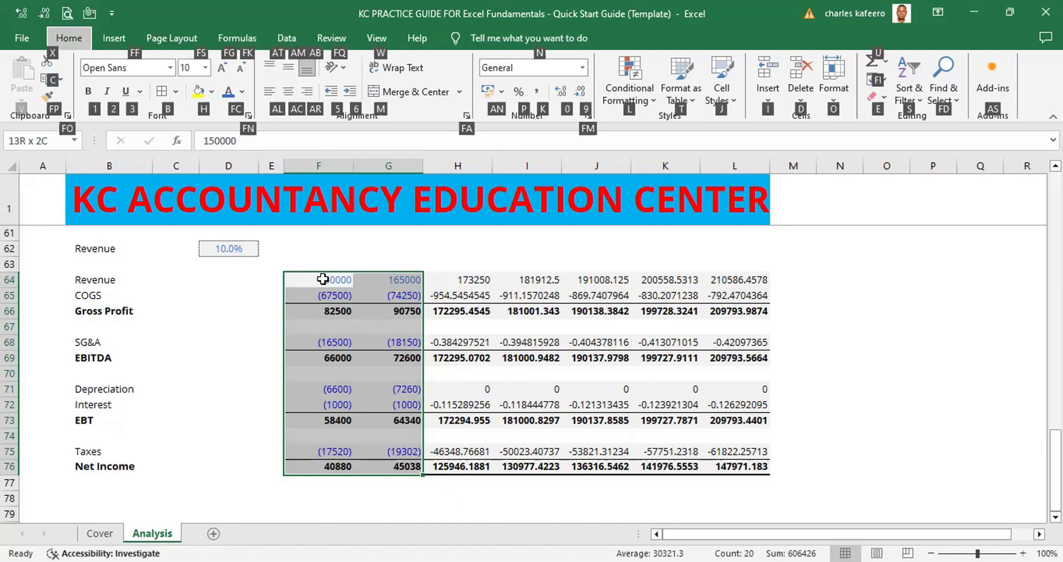
{"action": "key", "text": "f"}
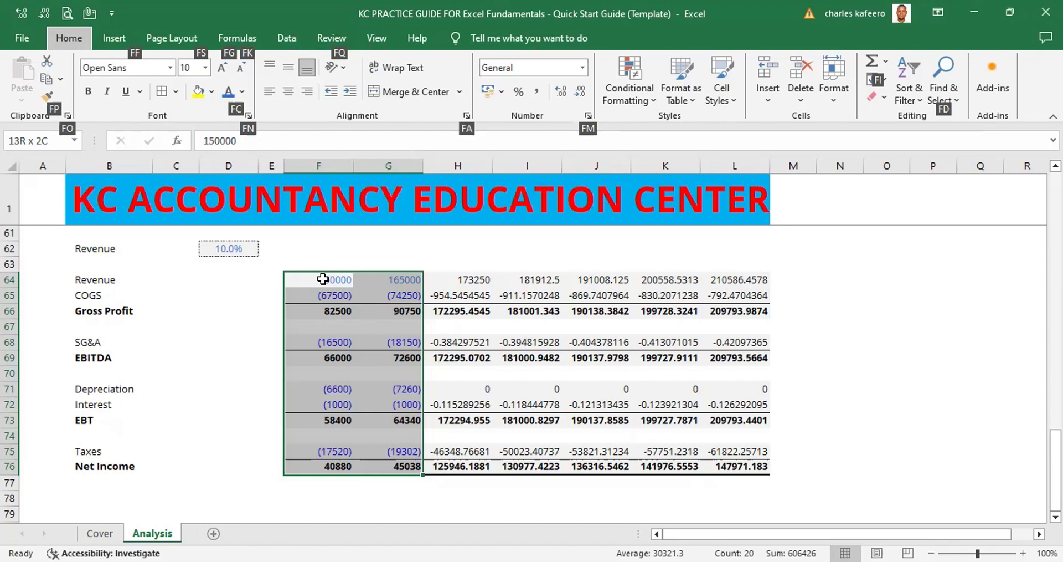
{"action": "key", "text": "c"}
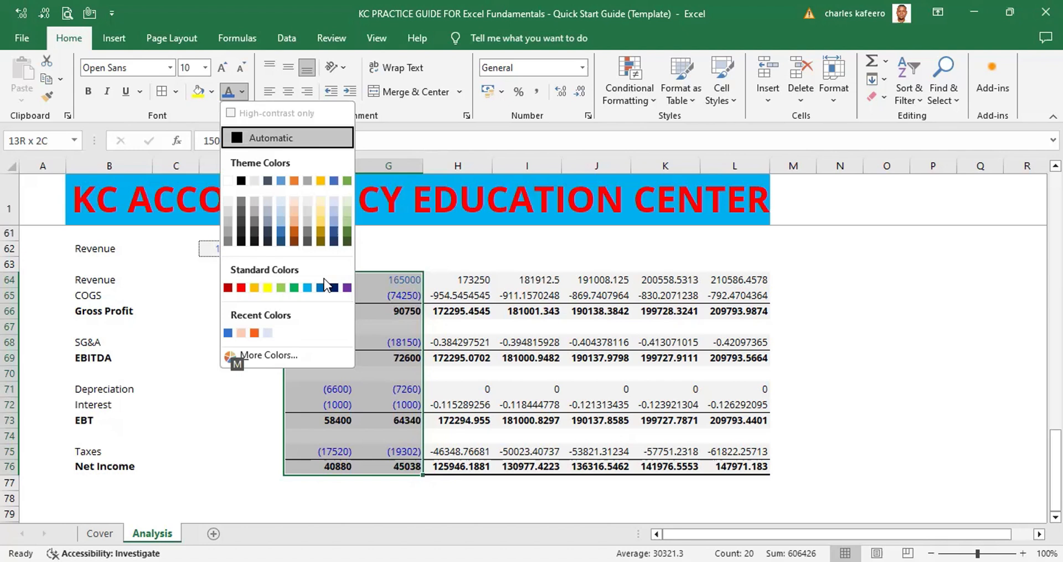
{"action": "left_click", "coordinate": [255, 139]}
{"action": "left_click", "coordinate": [832, 329]}
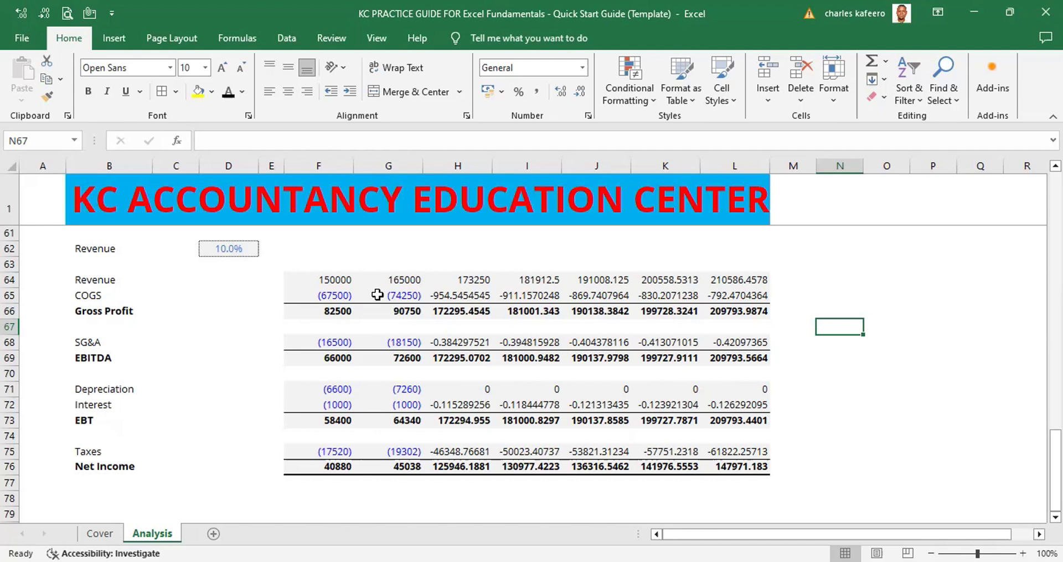
Delete the custom number format 0;[Blue](0) used by the COGS, SG&A, Depreciation, Interest and Taxes figures in columns F and G
{"action": "left_click", "coordinate": [325, 296]}
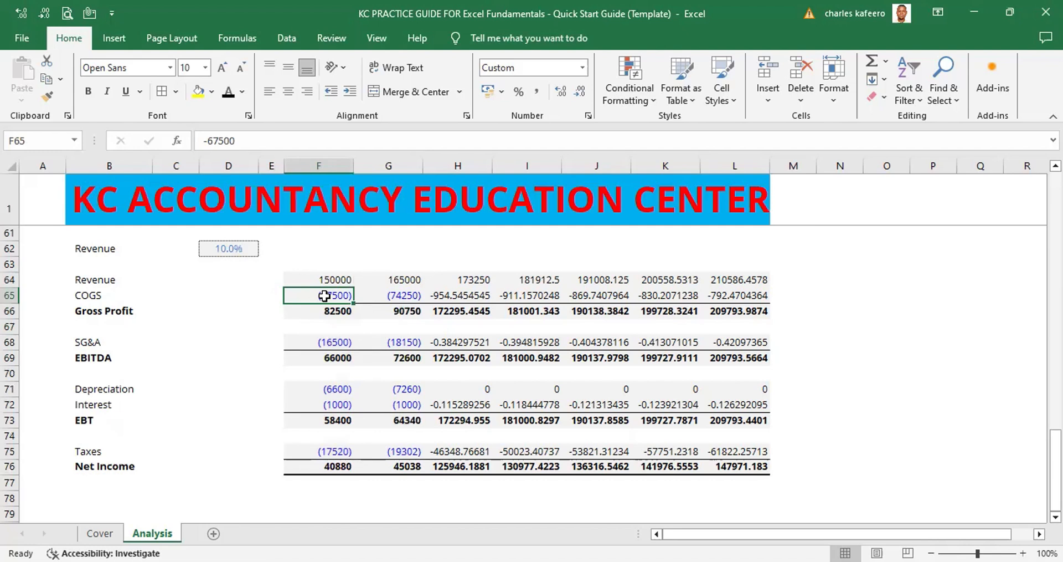
{"action": "key", "text": "ctrl+Right"}
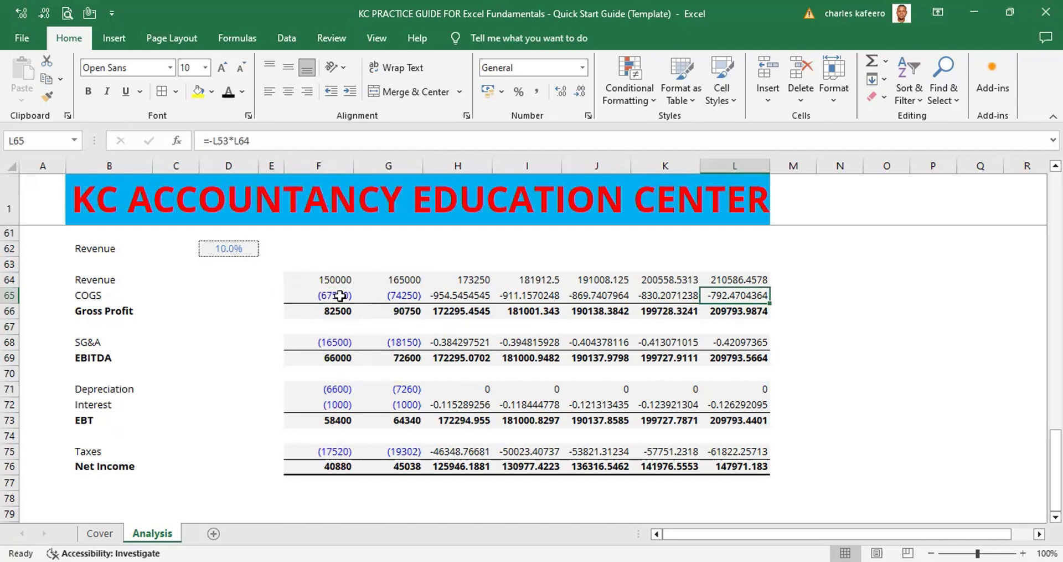
{"action": "key", "text": "ctrl+Left"}
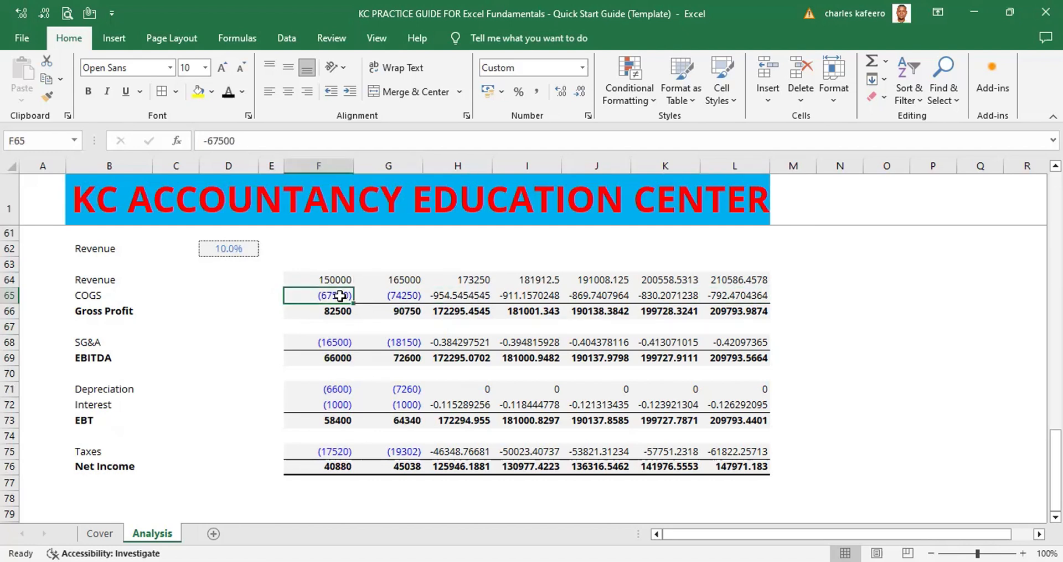
{"action": "key", "text": "shift+Right"}
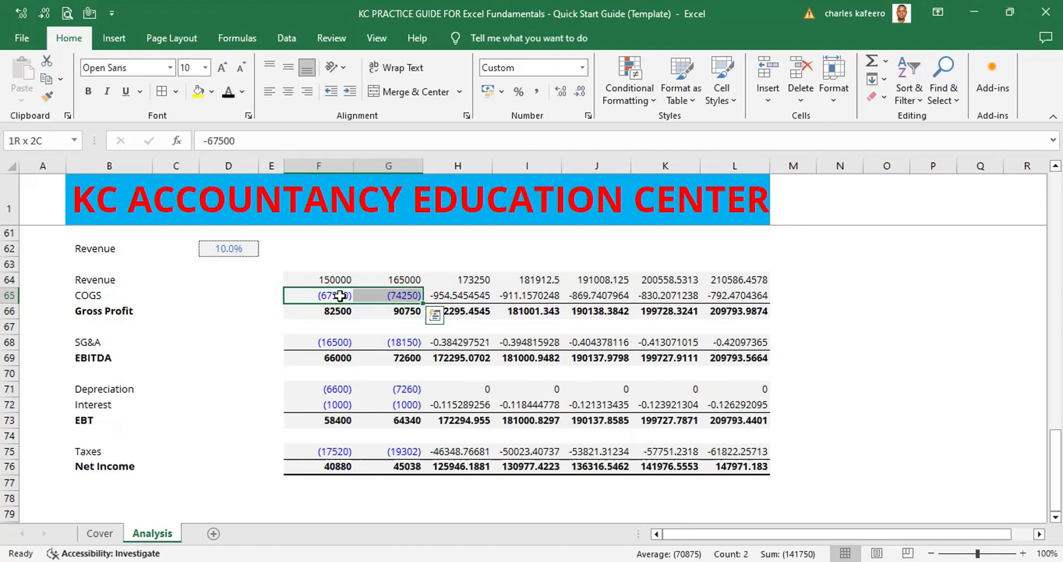
{"action": "left_click", "coordinate": [324, 342], "text": "ctrl"}
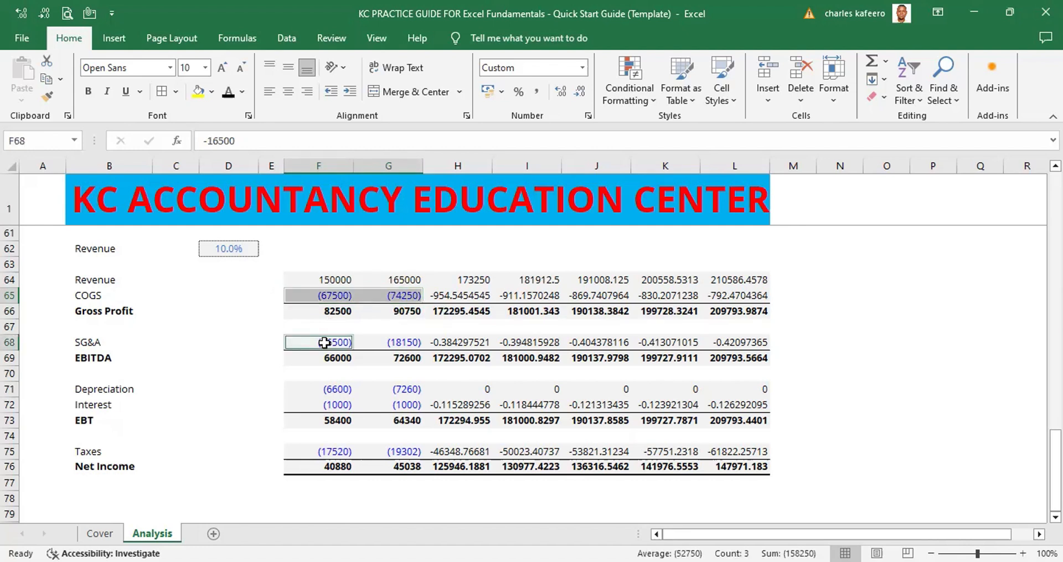
{"action": "left_click_drag", "start_coordinate": [324, 342], "coordinate": [395, 343]}
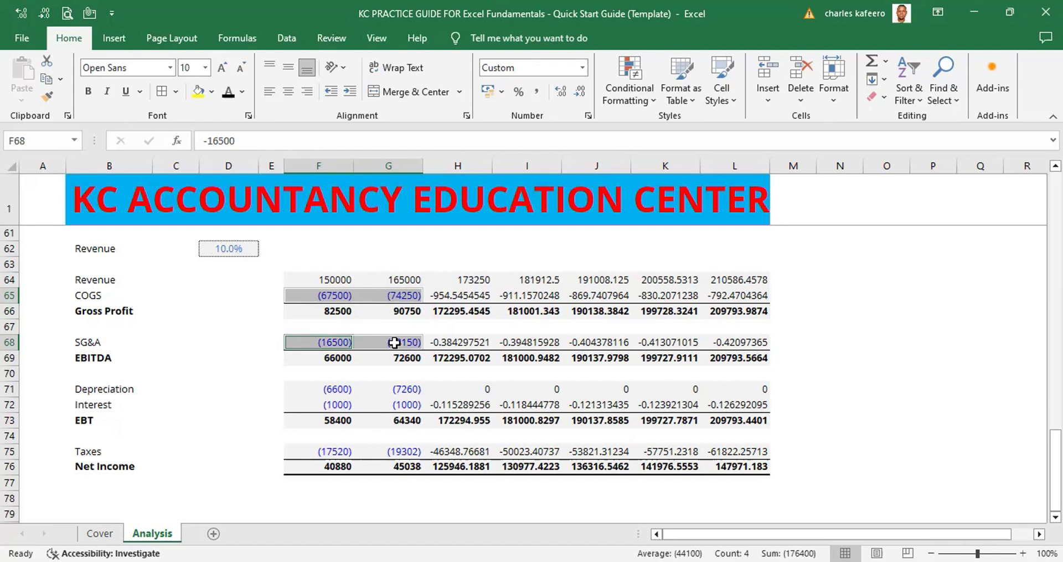
{"action": "left_click", "coordinate": [337, 388], "text": "ctrl"}
{"action": "left_click_drag", "start_coordinate": [382, 390], "coordinate": [396, 405]}
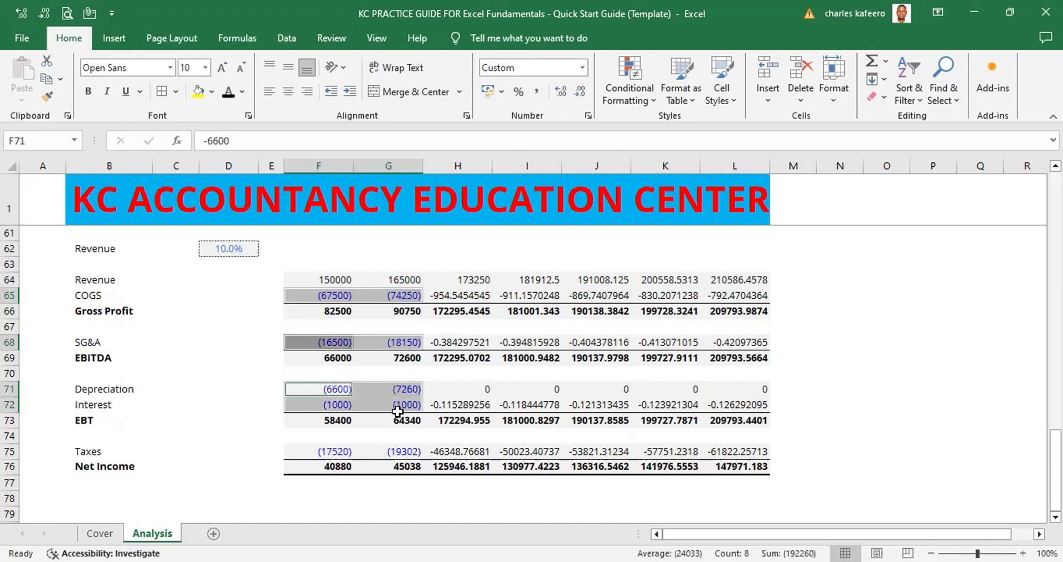
{"action": "left_click_drag", "start_coordinate": [321, 451], "coordinate": [381, 451]}
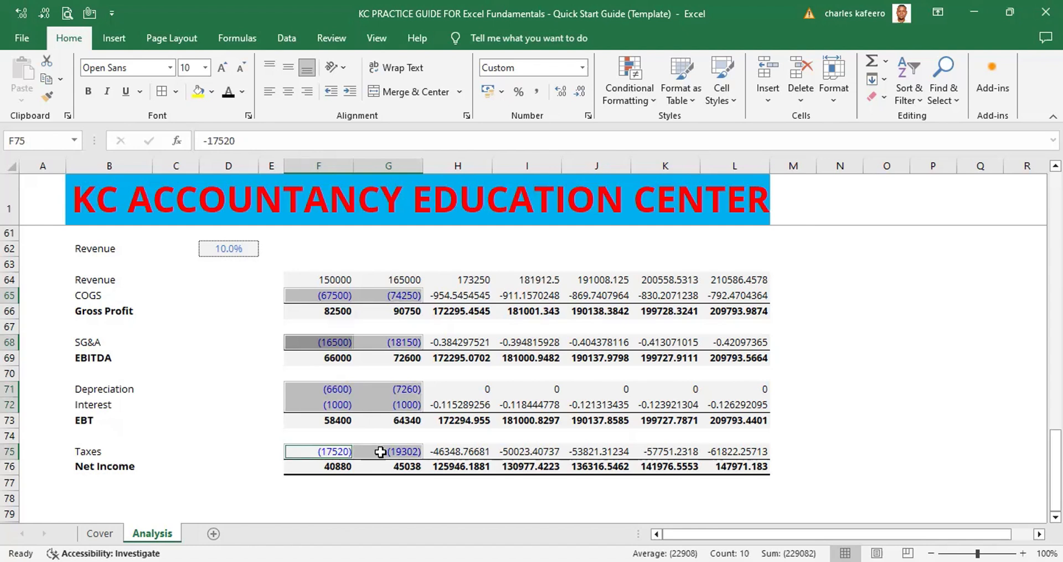
{"action": "key", "text": "ctrl+1"}
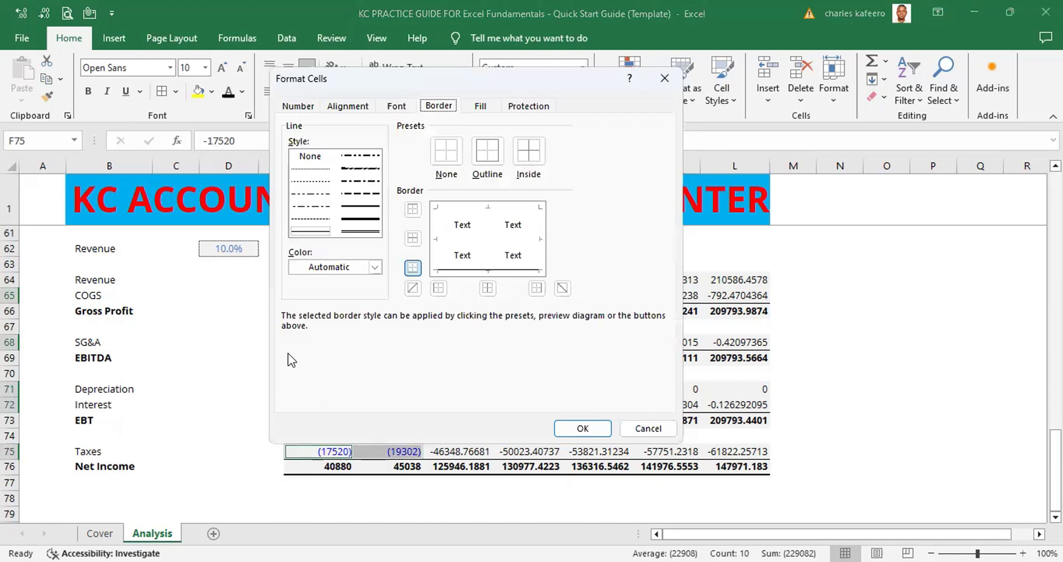
{"action": "left_click", "coordinate": [303, 105]}
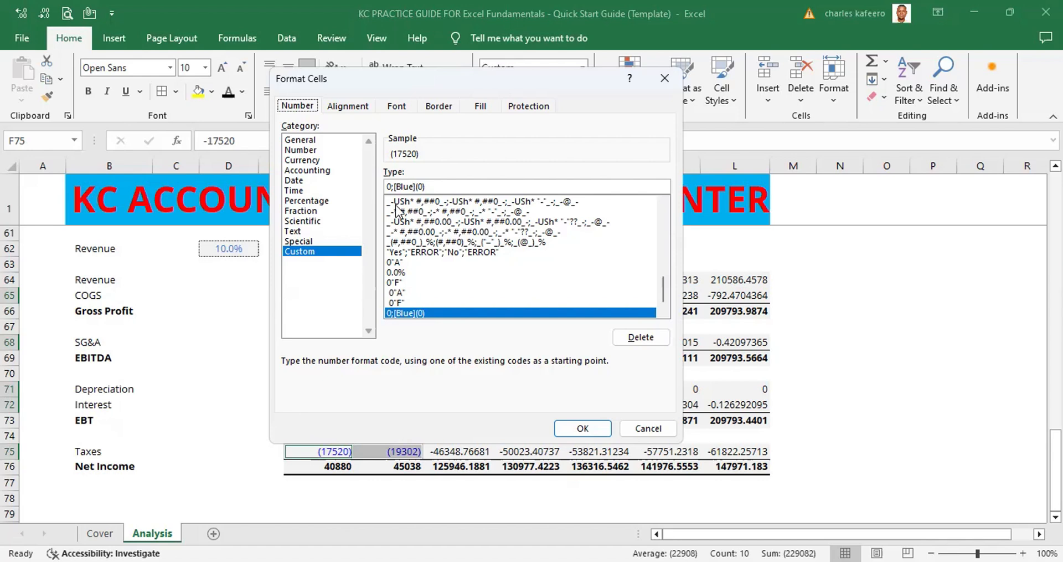
{"action": "left_click", "coordinate": [641, 338]}
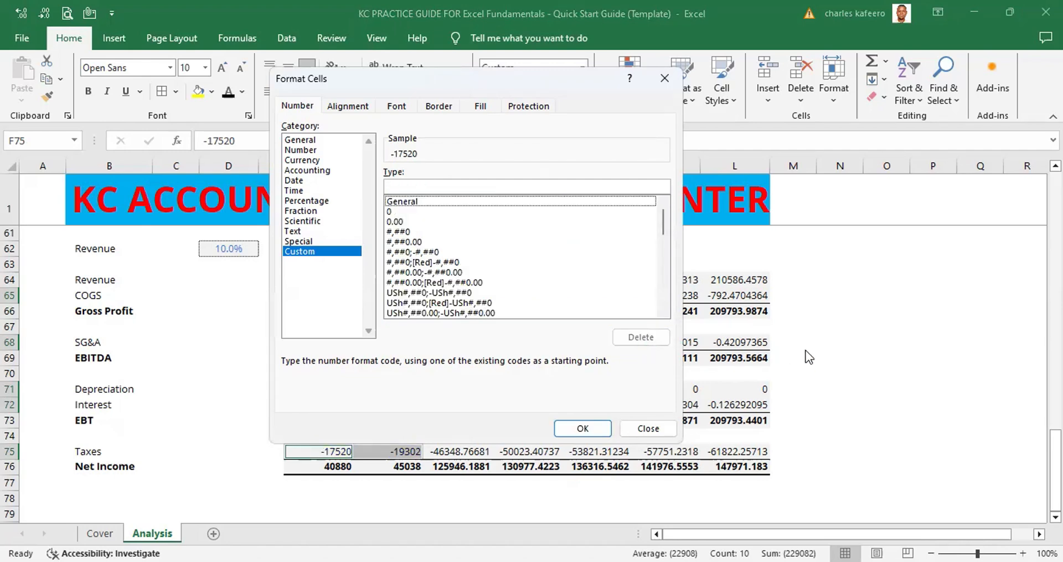
{"action": "left_click", "coordinate": [585, 426]}
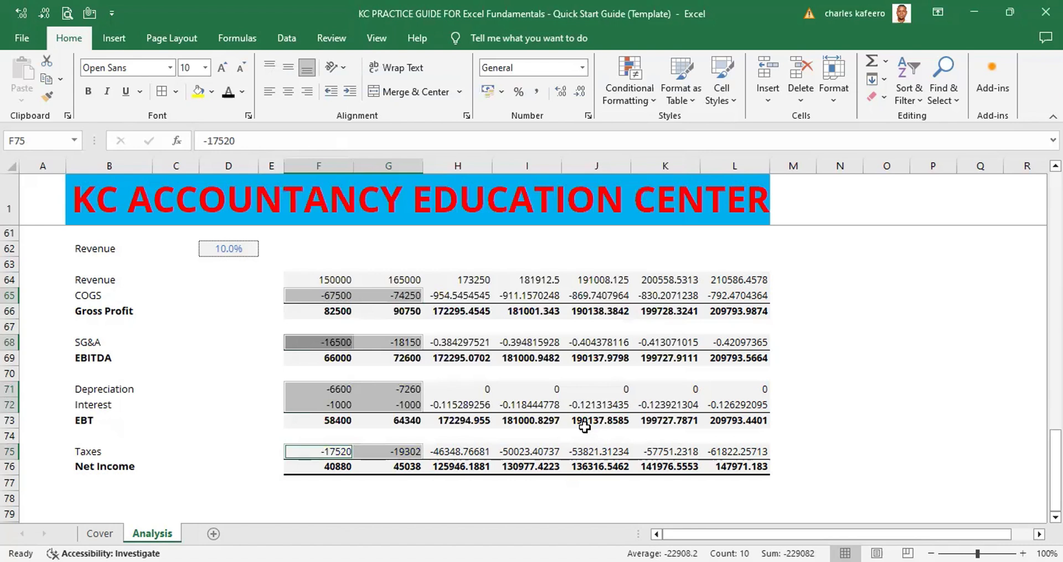
{"action": "left_click", "coordinate": [836, 374]}
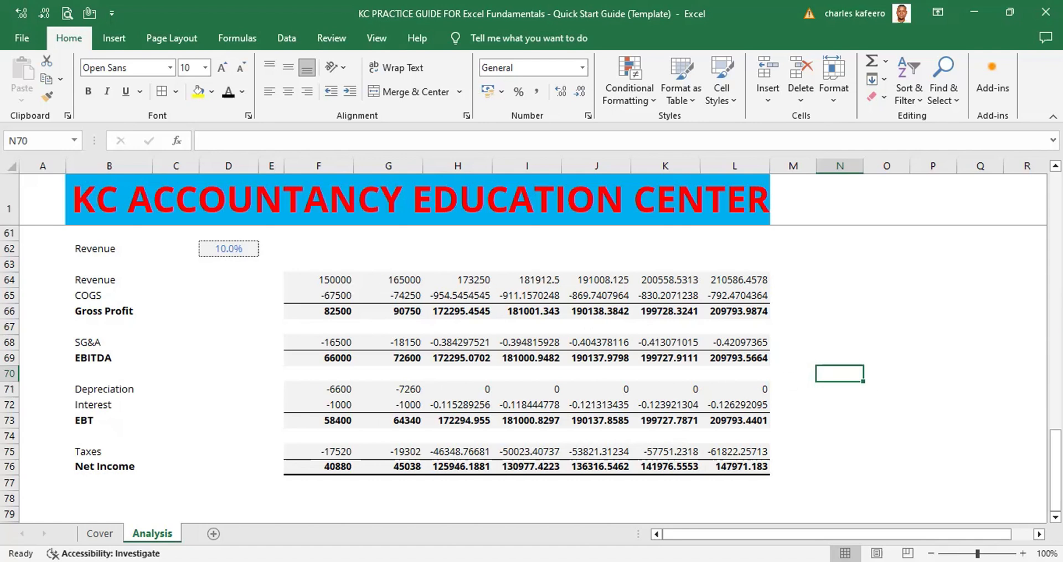
Enter 0 for Revenue in F64 and COGS in F65 of the Percent change section
{"action": "scroll", "coordinate": [1025, 477], "scroll_direction": "down", "scroll_amount": 1}
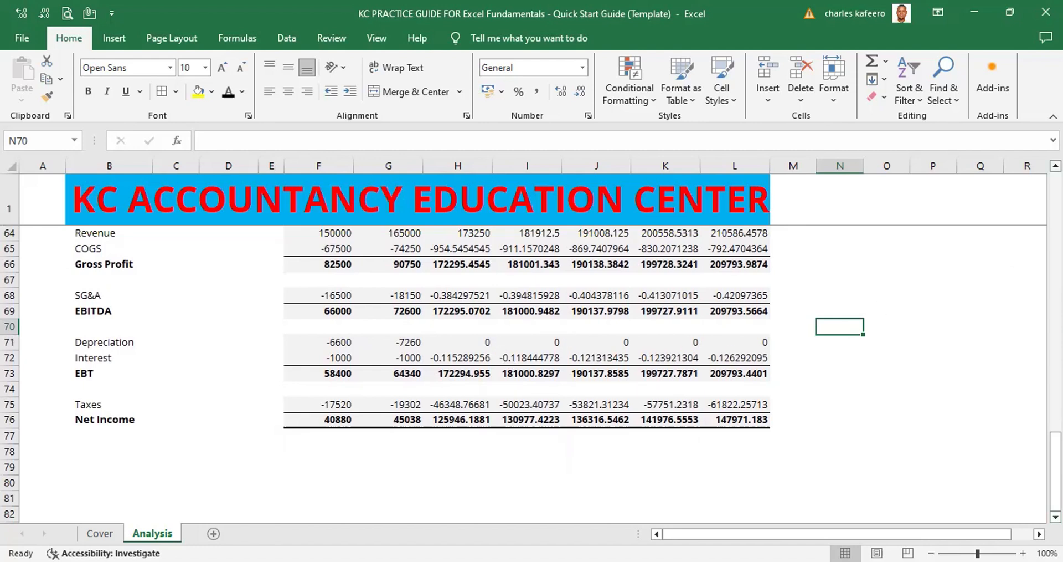
{"action": "left_click", "coordinate": [1056, 166]}
{"action": "left_click", "coordinate": [1056, 166]}
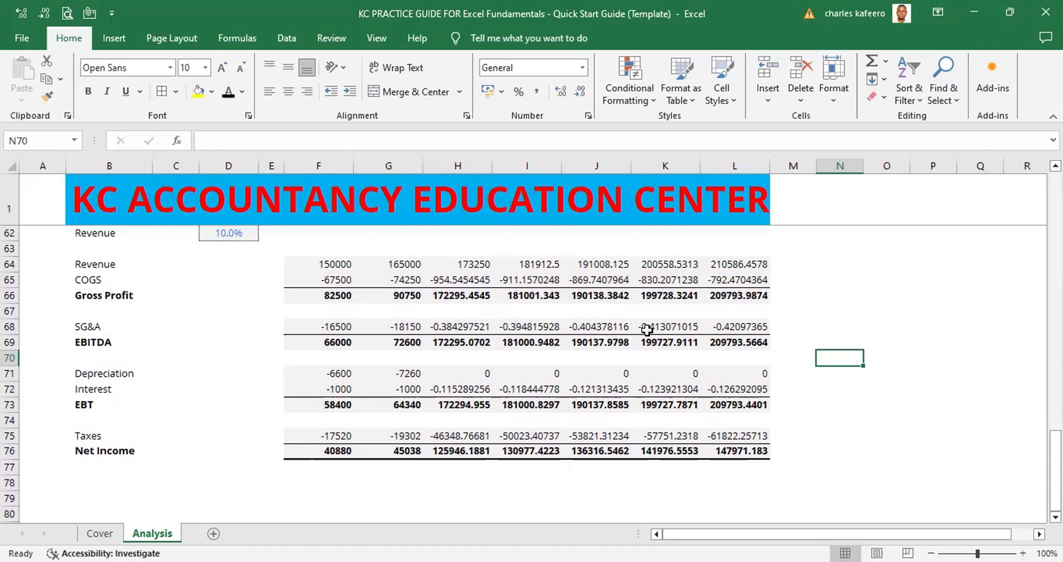
{"action": "left_click", "coordinate": [340, 264]}
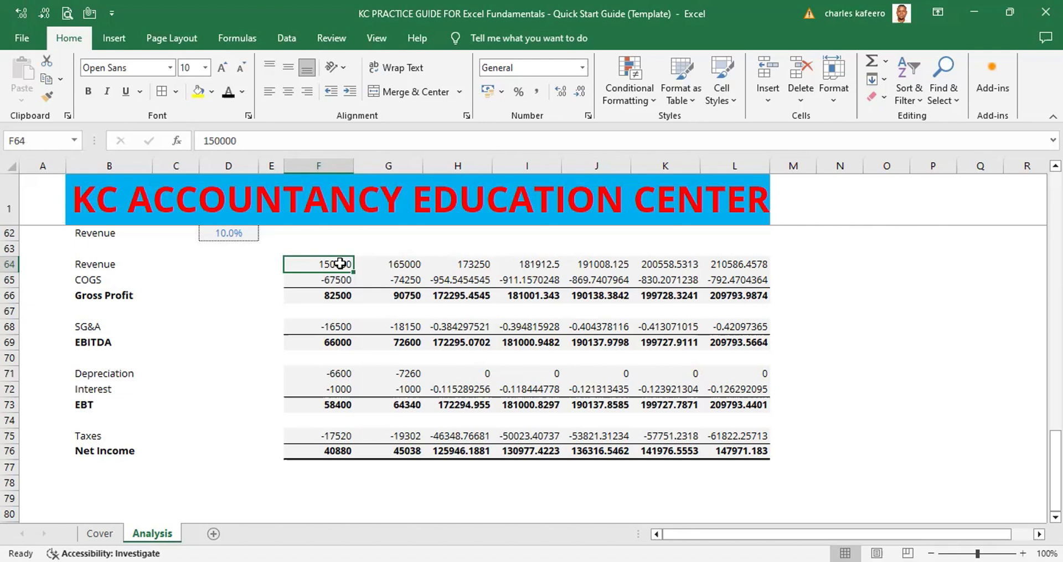
{"action": "type", "text": "0"}
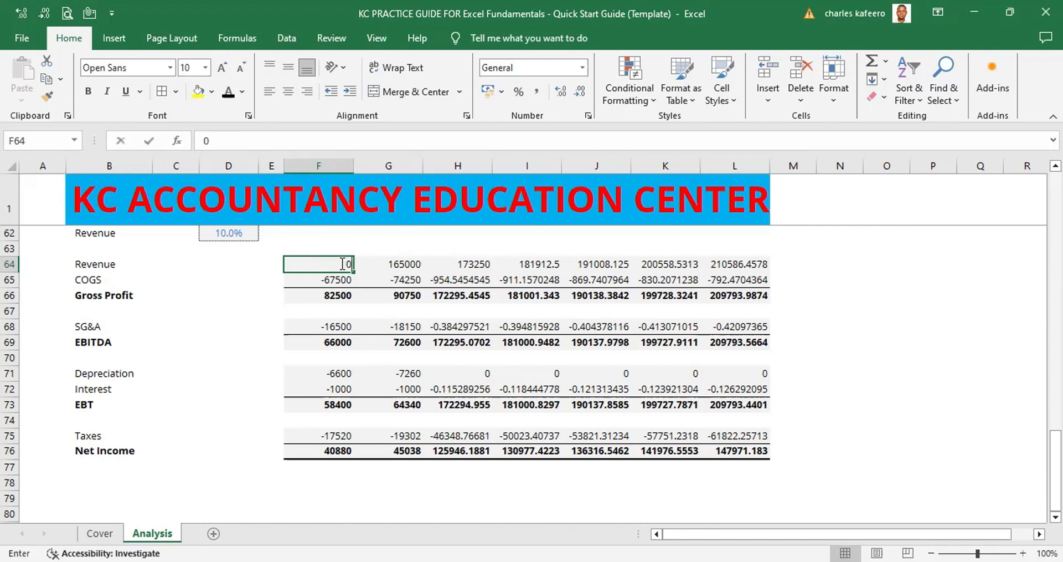
{"action": "key", "text": "ctrl+Return"}
{"action": "key", "text": "Down"}
{"action": "type", "text": "0"}
{"action": "key", "text": "Down"}
{"action": "key", "text": "Down"}
{"action": "key", "text": "Down"}
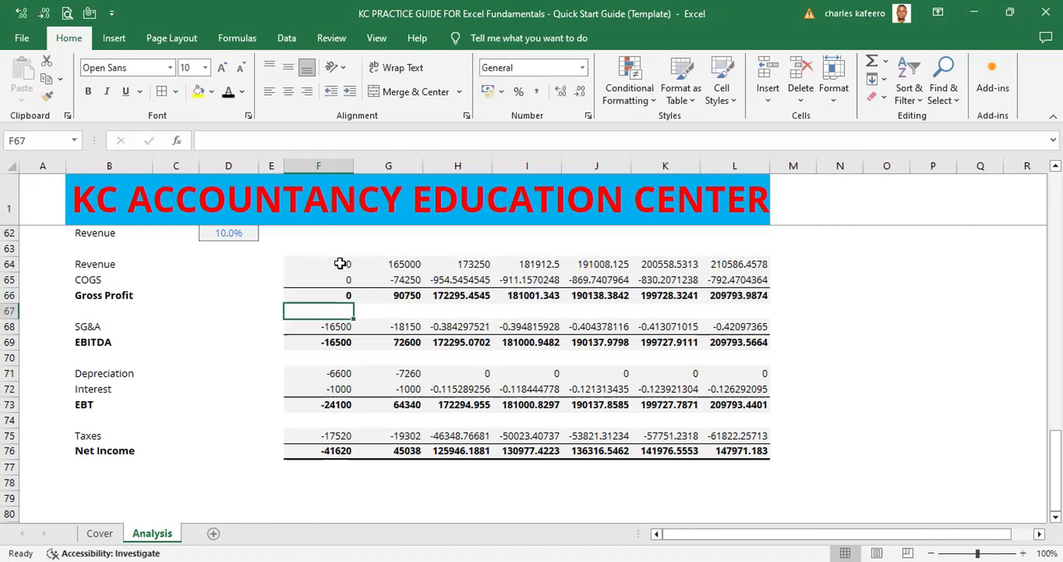
Enter 0 for SG&A in F68, Depreciation in F71 and Interest in F72
{"action": "type", "text": "0"}
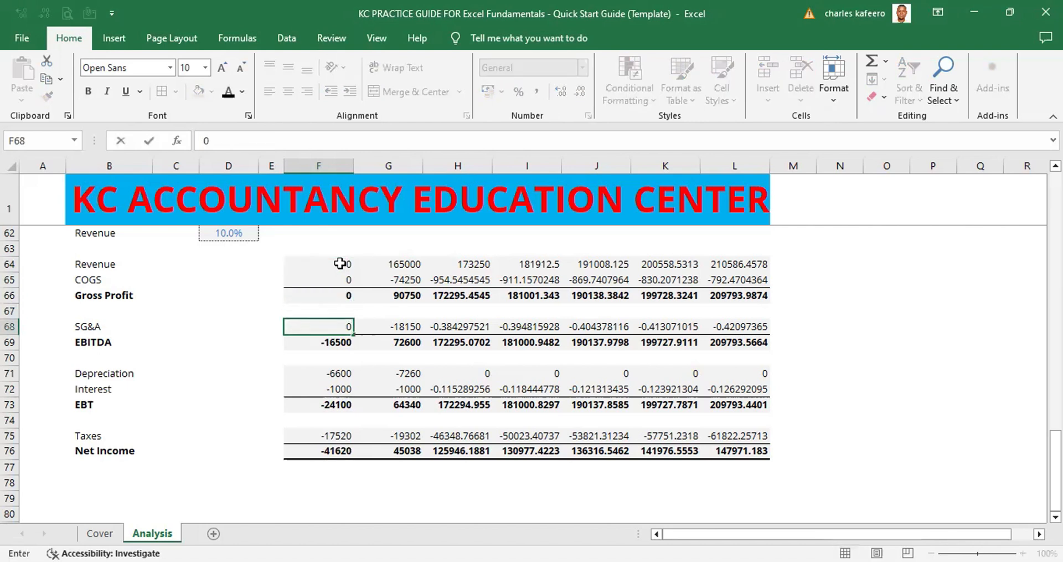
{"action": "key", "text": "ctrl+Return"}
{"action": "key", "text": "Down"}
{"action": "key", "text": "Down"}
{"action": "key", "text": "Down"}
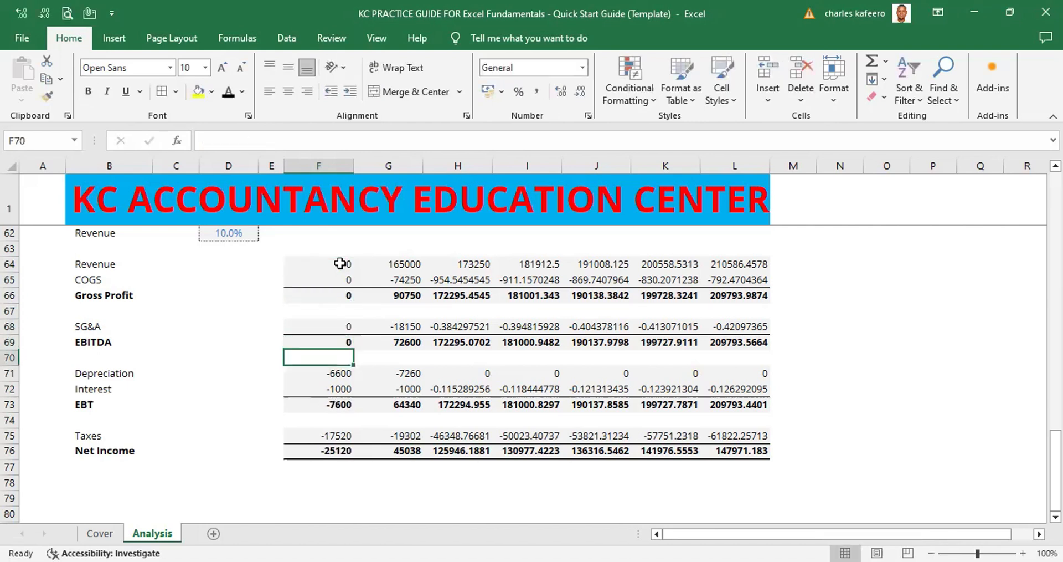
{"action": "type", "text": "0"}
{"action": "key", "text": "Down"}
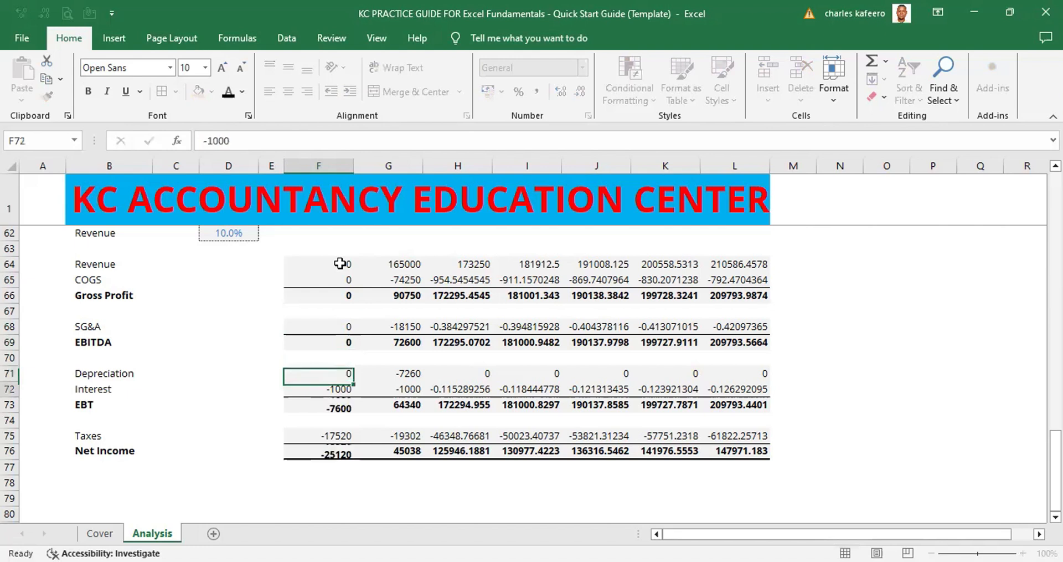
{"action": "type", "text": "0"}
{"action": "key", "text": "Down"}
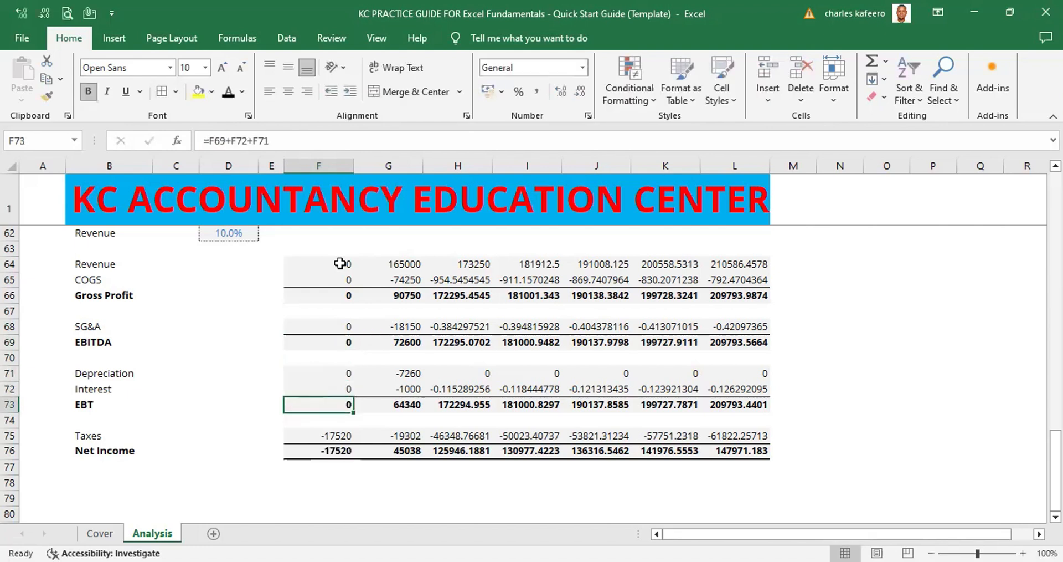
Enter 0 for Taxes in F75, and return to the Revenue cell F64
{"action": "type", "text": "0"}
{"action": "left_click", "coordinate": [333, 436]}
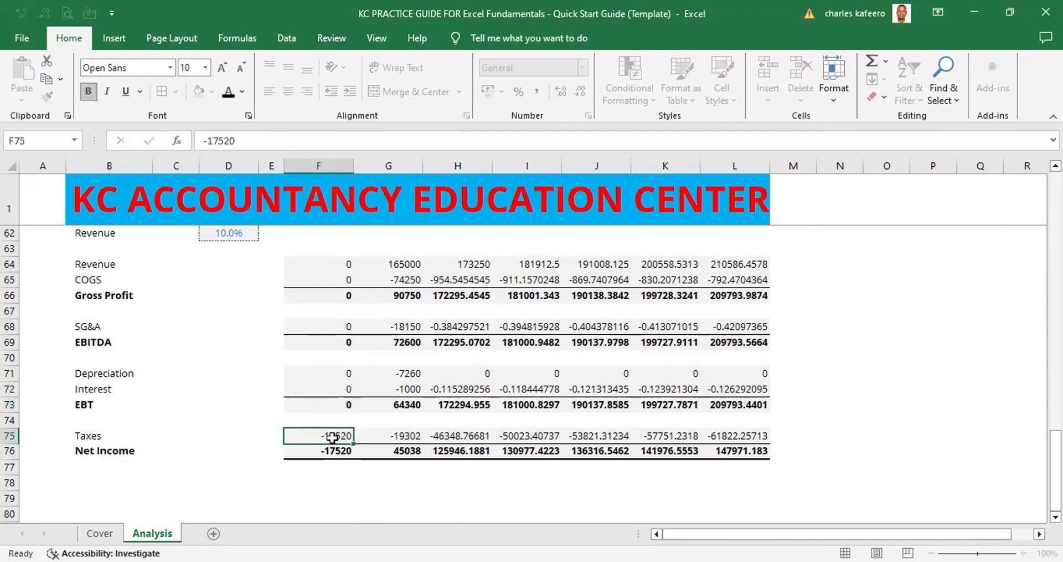
{"action": "type", "text": "0"}
{"action": "key", "text": "ctrl+Return"}
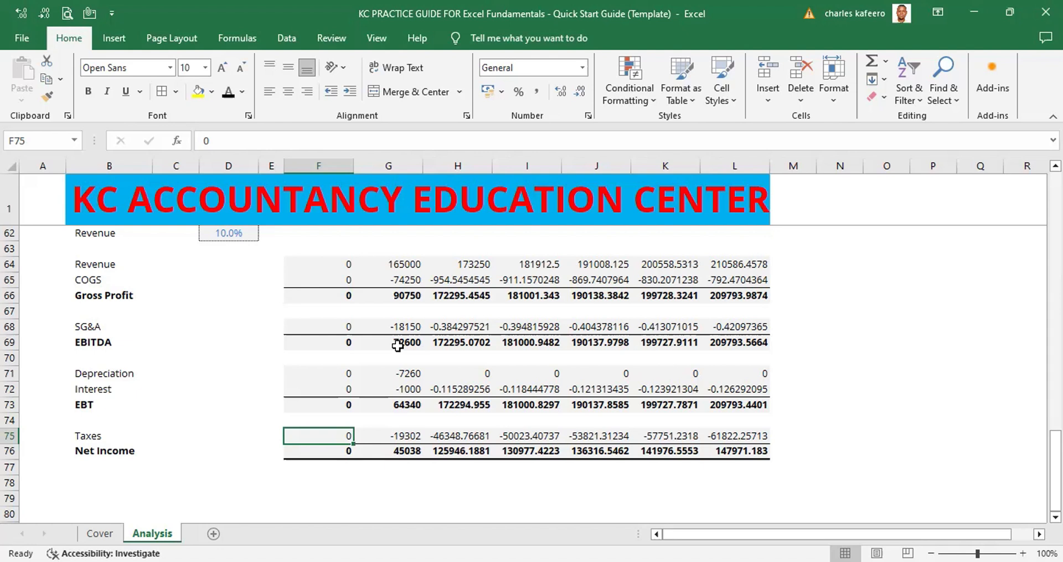
{"action": "left_click", "coordinate": [344, 259]}
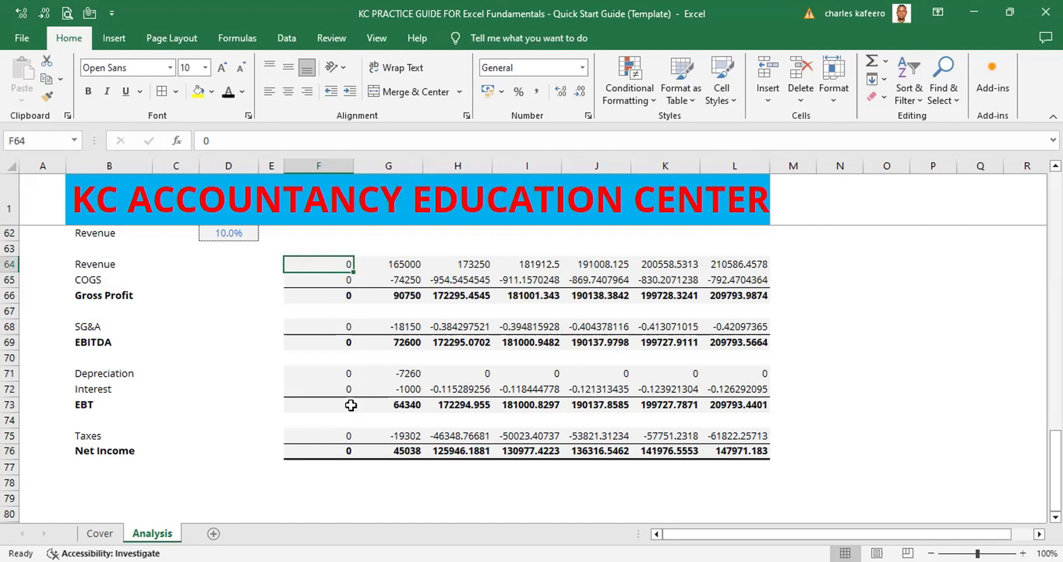
Fill the column F values and formulas from Revenue through Net Income across the range F64:L76, then clear the selection
{"action": "left_click", "coordinate": [339, 452]}
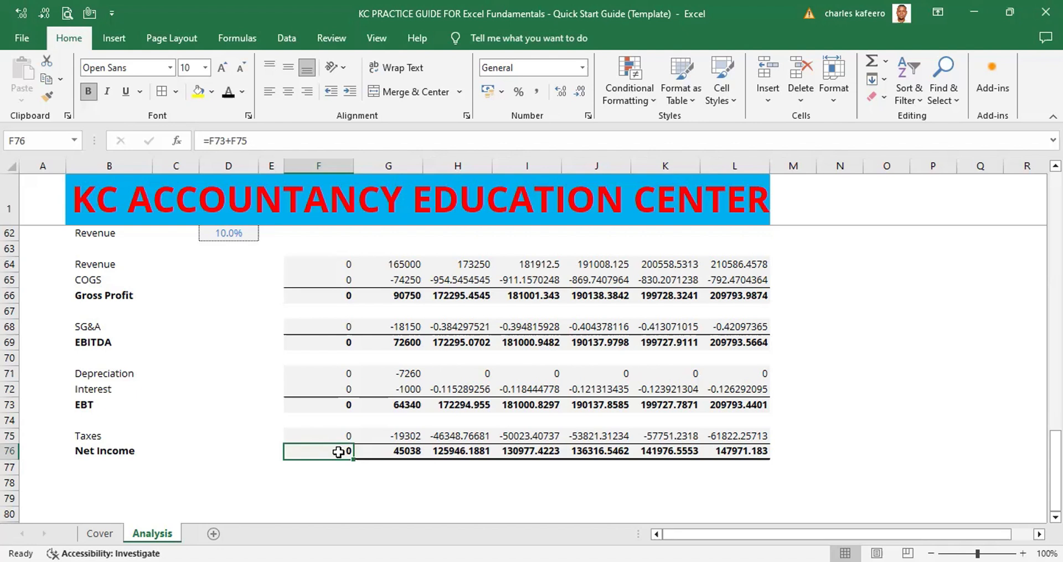
{"action": "left_click", "coordinate": [331, 264]}
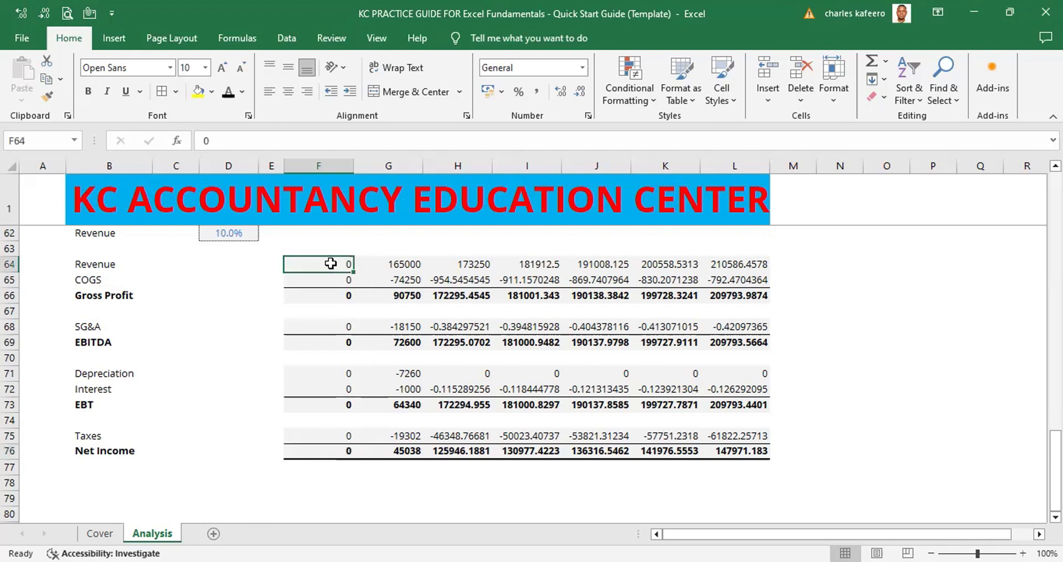
{"action": "key", "text": "shift+Down"}
{"action": "key", "text": "shift+Down"}
{"action": "key", "text": "shift+Down"}
{"action": "key", "text": "shift+Down"}
{"action": "key", "text": "shift+Down"}
{"action": "key", "text": "shift+Down"}
{"action": "key", "text": "shift+Down"}
{"action": "key", "text": "shift+Down"}
{"action": "key", "text": "shift+Down"}
{"action": "key", "text": "shift+Down"}
{"action": "key", "text": "shift+Down"}
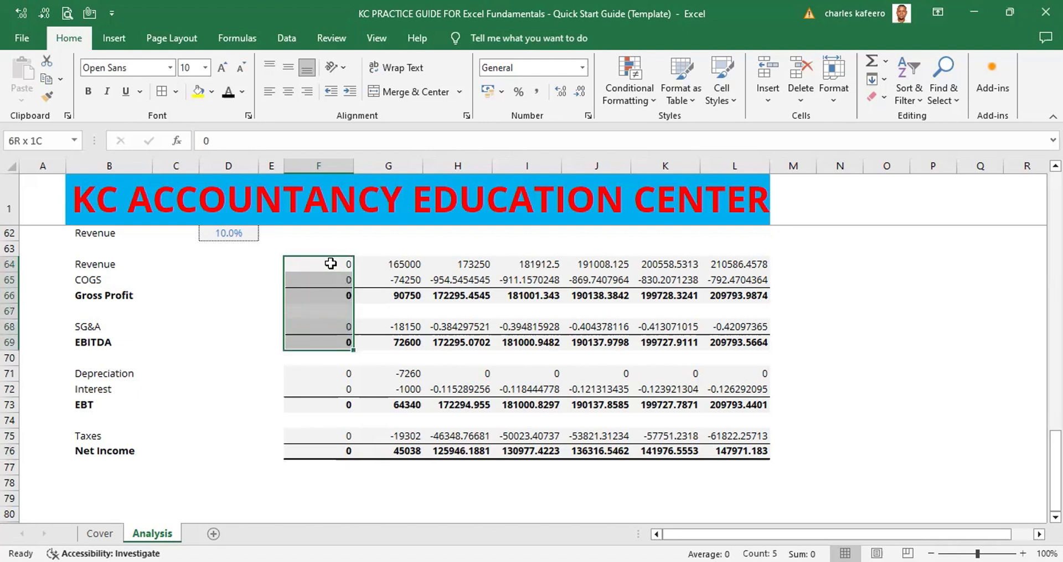
{"action": "key", "text": "shift+Down"}
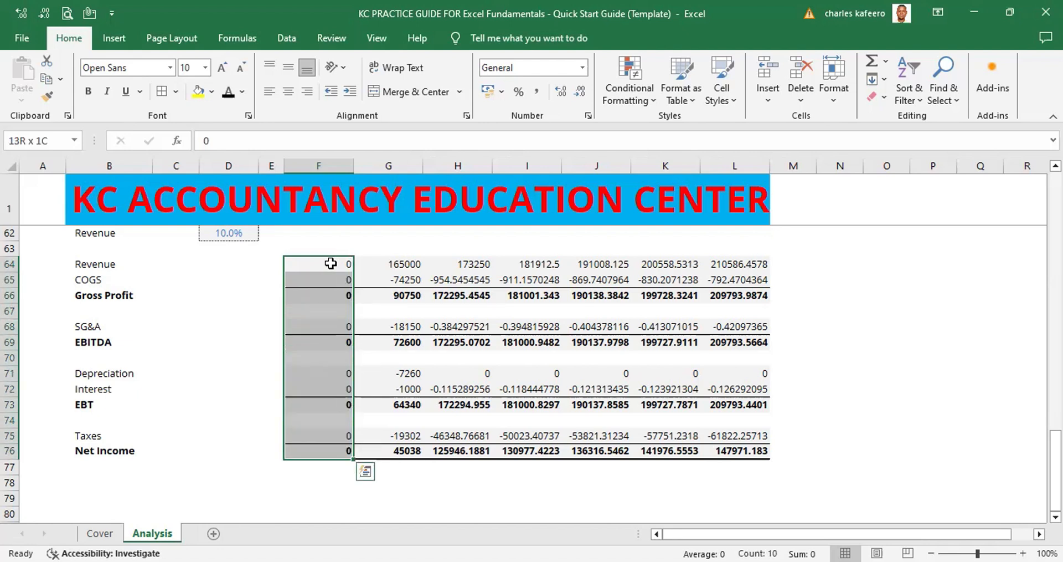
{"action": "key", "text": "ctrl+shift+Right"}
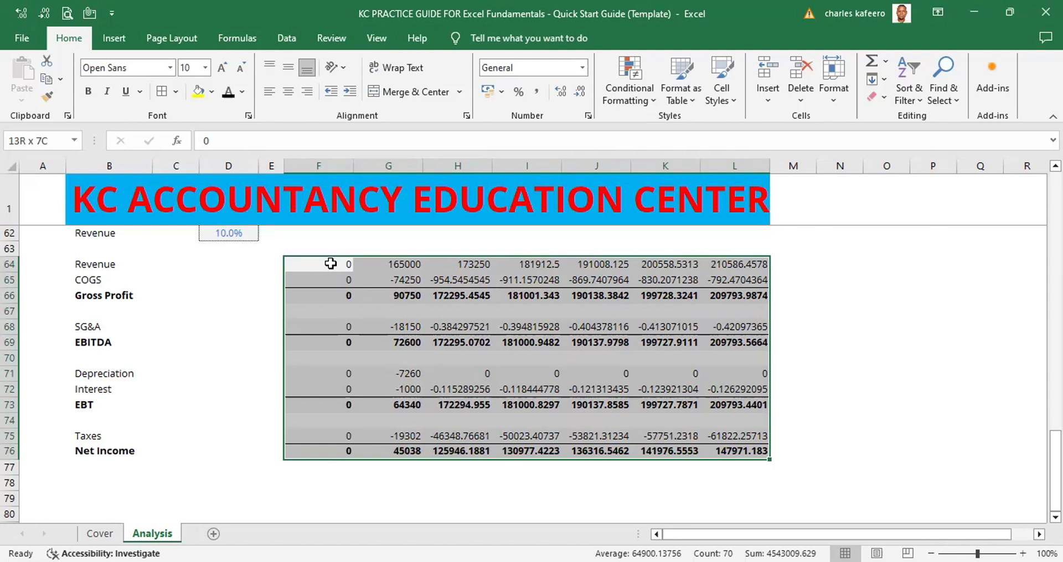
{"action": "key", "text": "ctrl+r"}
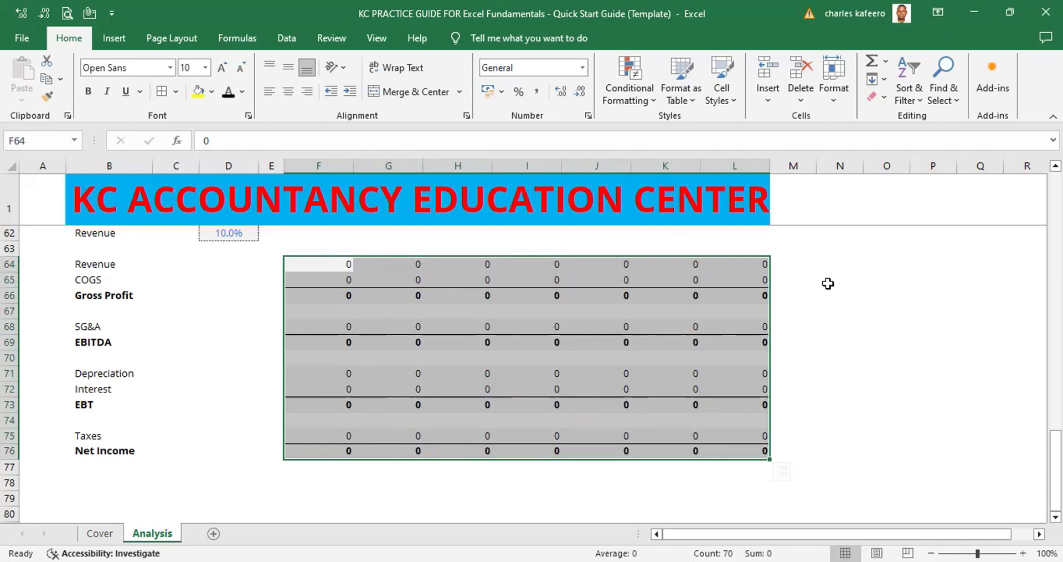
{"action": "left_click_drag", "start_coordinate": [828, 283], "coordinate": [879, 294]}
{"action": "left_click", "coordinate": [881, 294]}
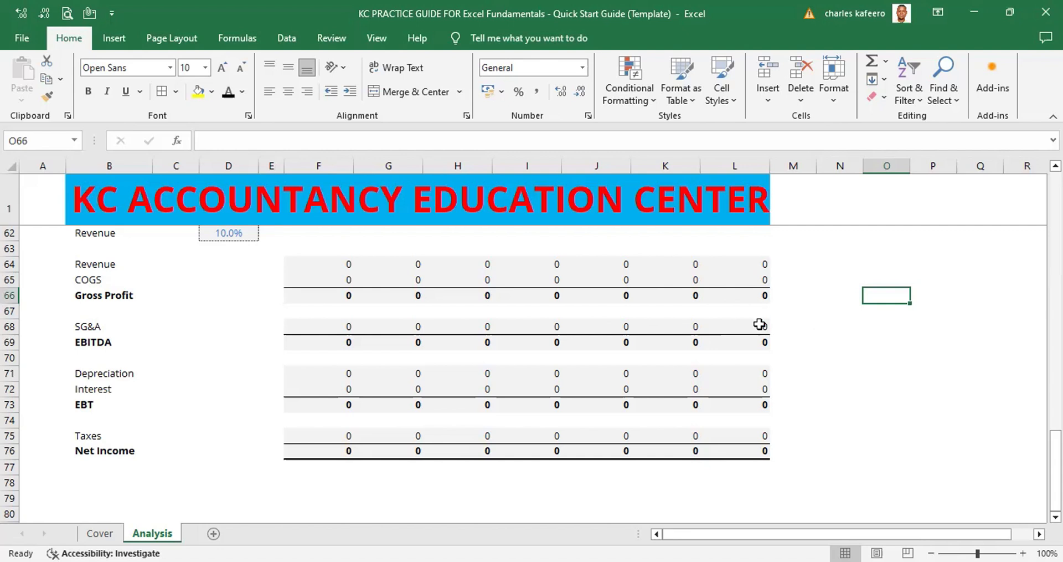
Enter the Gross Profit formula =SUM(F64:F65) in F66 and the EBITDA formula =F66+F68 in F69
{"action": "left_click", "coordinate": [339, 296]}
{"action": "key", "text": "alt+equal"}
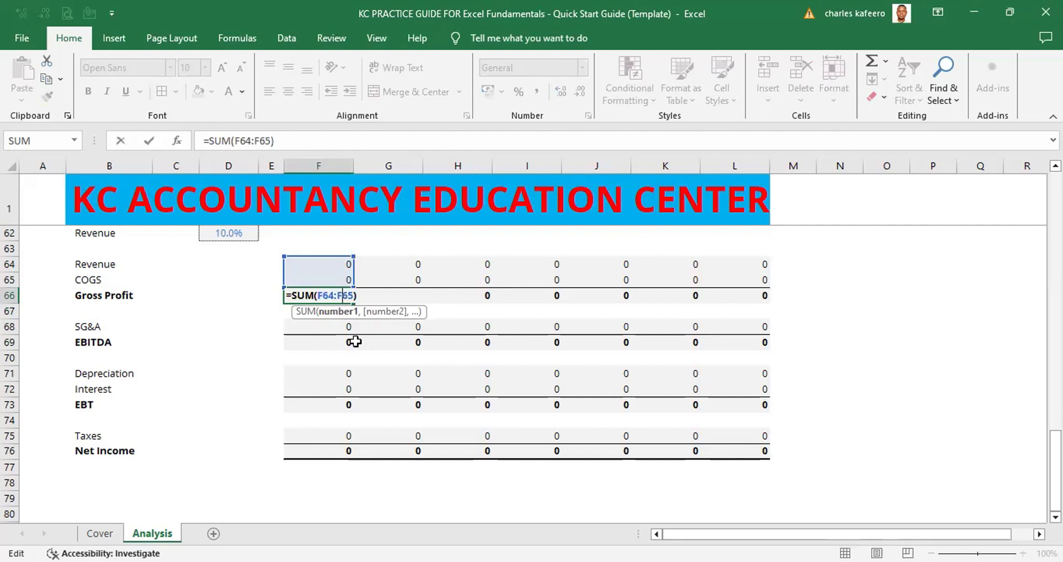
{"action": "key", "text": "ctrl+Return"}
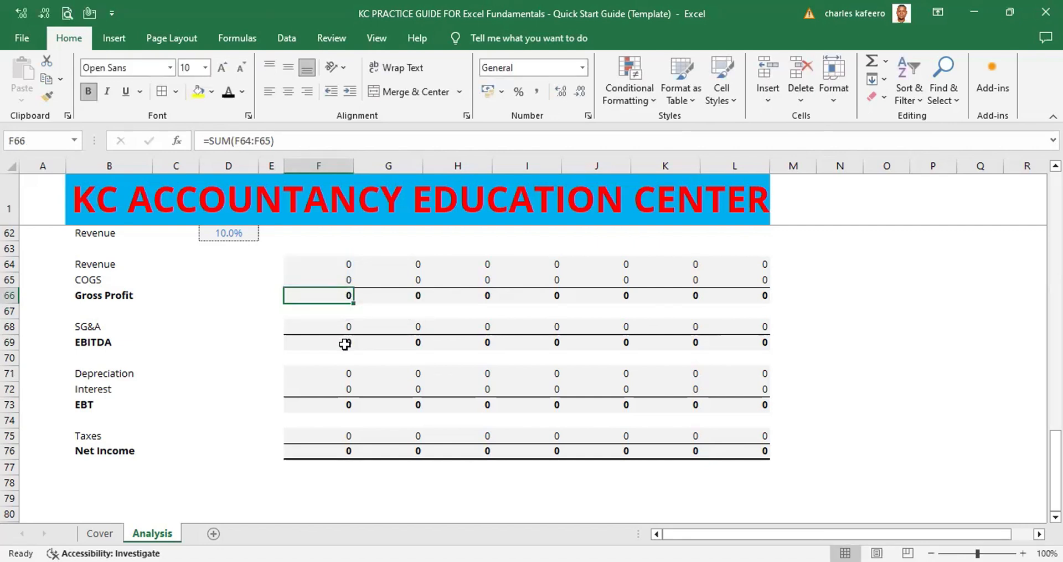
{"action": "left_click", "coordinate": [345, 344]}
{"action": "type", "text": "=F66+F68"}
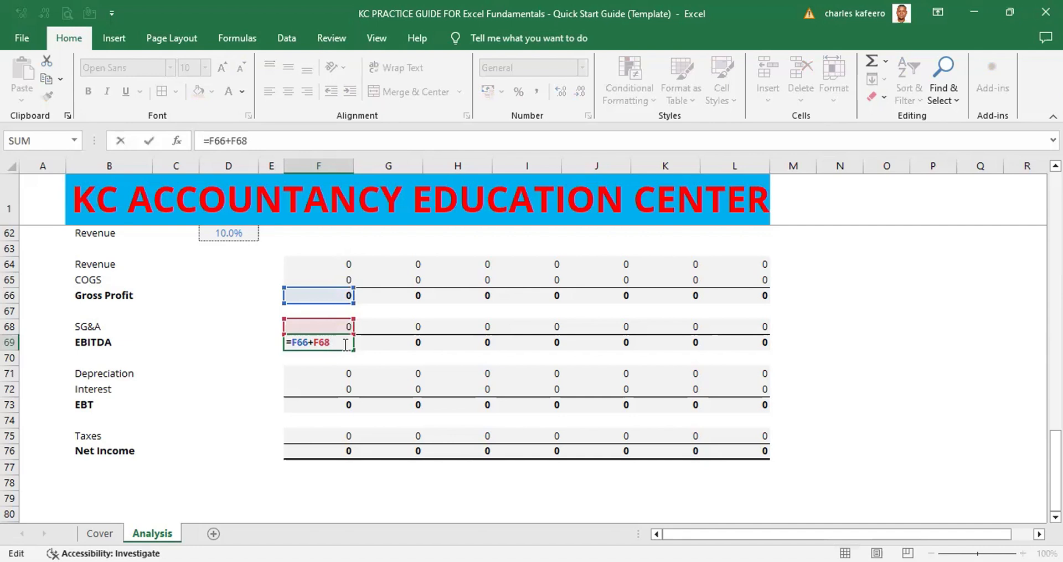
{"action": "key", "text": "ctrl+Return"}
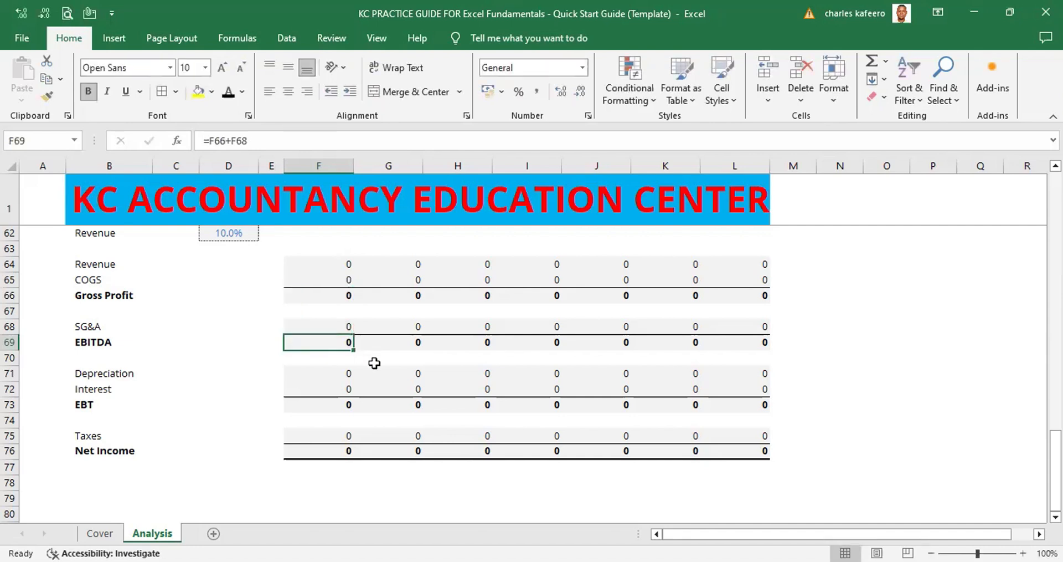
Inspect the EBT cell F73 and the Net Income cells F76 and G76 for their underlying formulas
{"action": "double_click", "coordinate": [338, 403]}
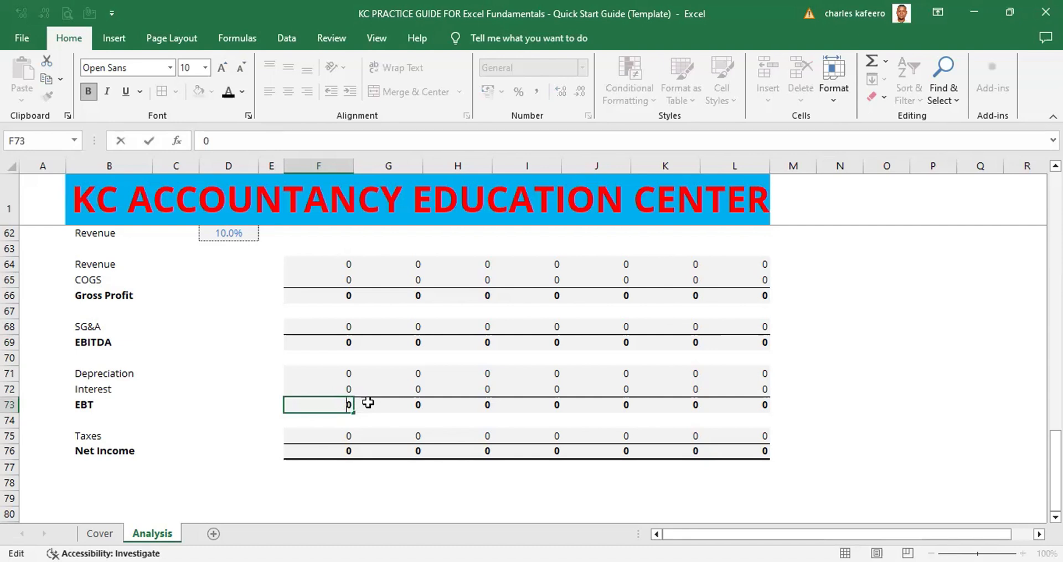
{"action": "left_click", "coordinate": [346, 452]}
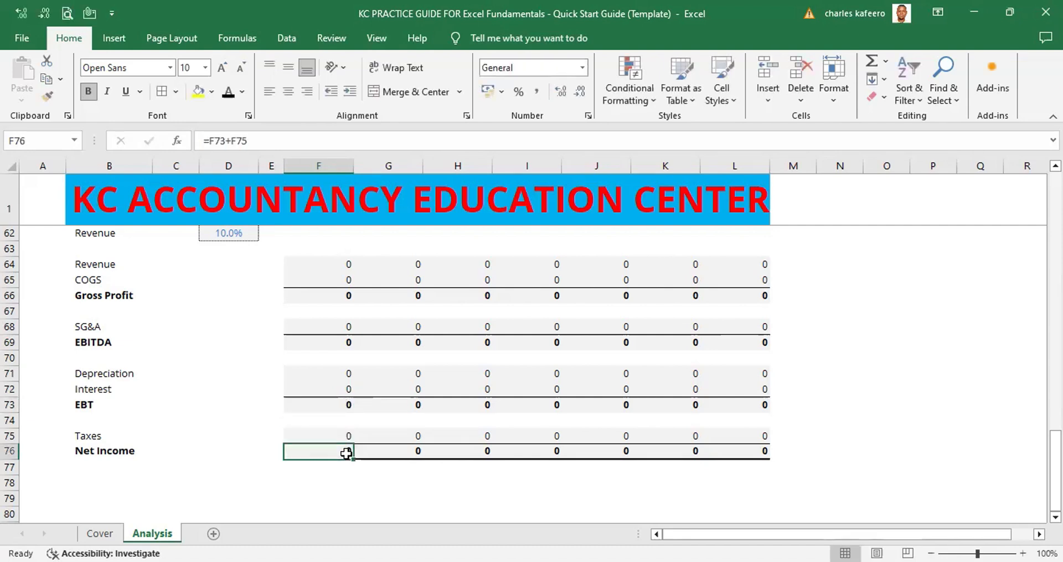
{"action": "double_click", "coordinate": [346, 452]}
{"action": "left_click", "coordinate": [415, 448]}
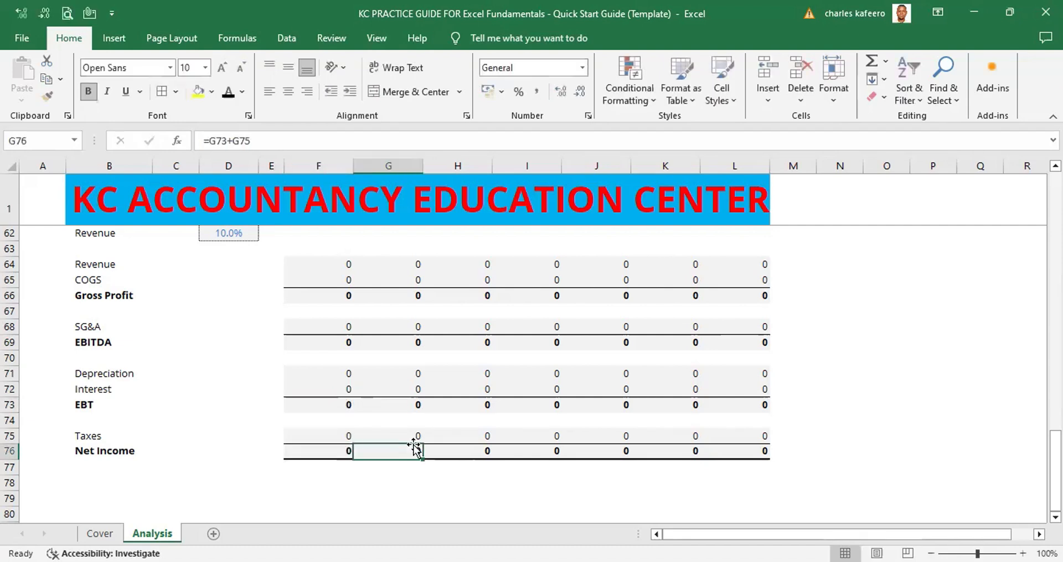
{"action": "double_click", "coordinate": [347, 409]}
{"action": "left_click", "coordinate": [391, 424]}
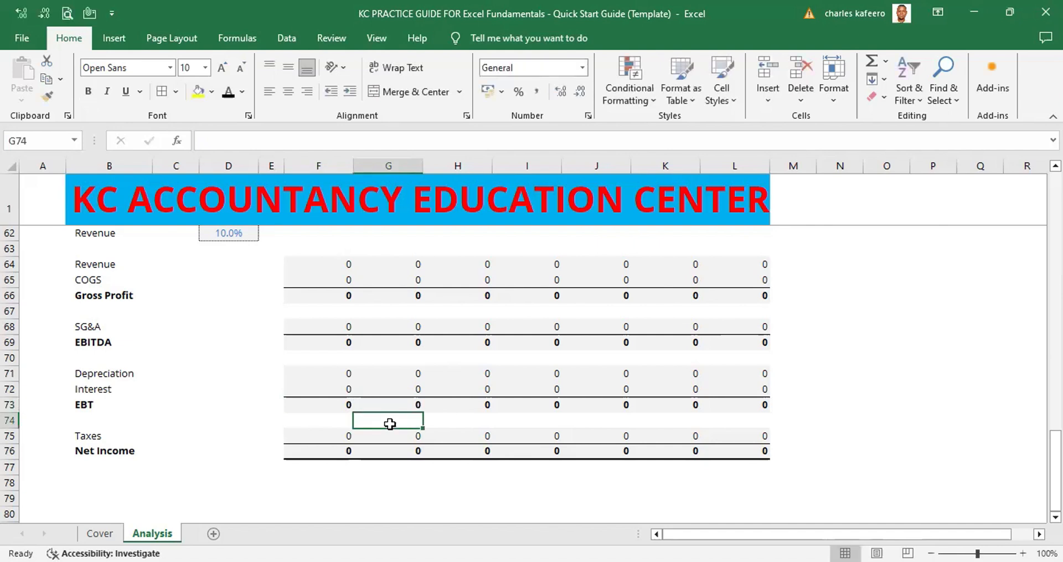